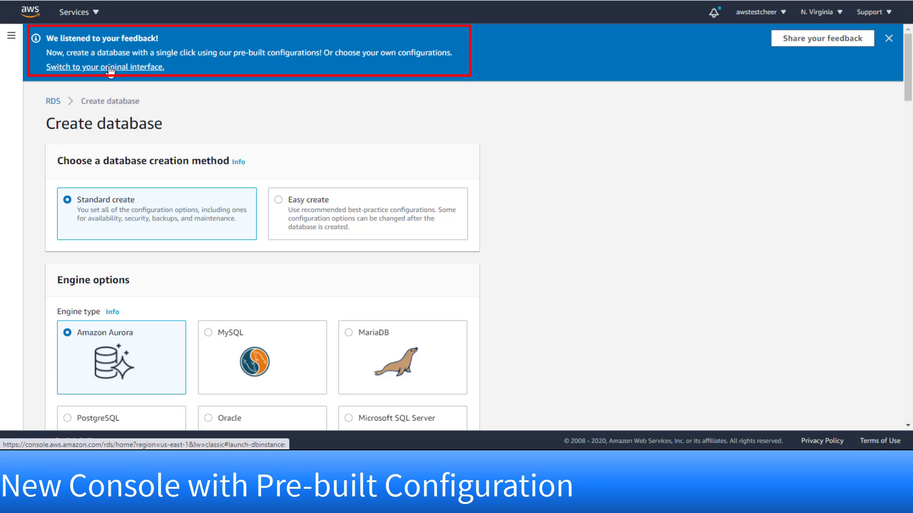
- Switch to the original creation interface and limit options to the RDS Free Usage Tier
click(110, 67)
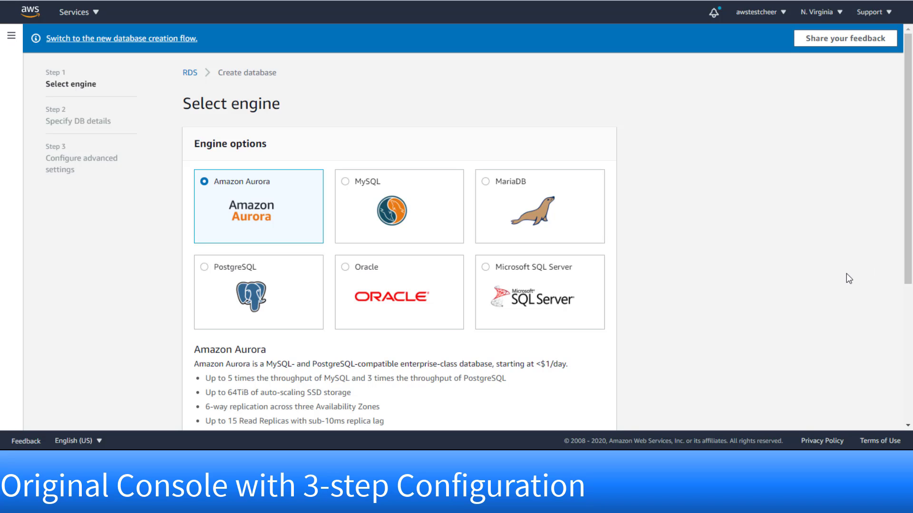
scroll(845, 276, down, 5)
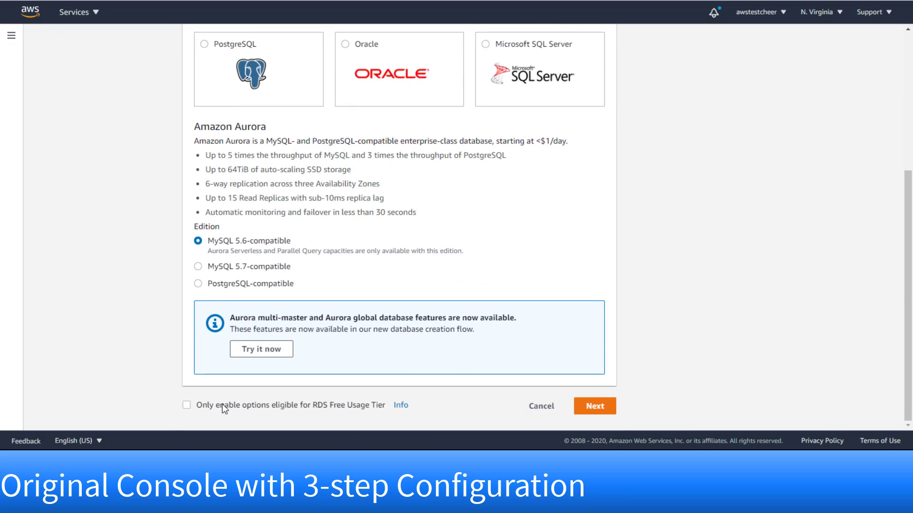
click(185, 406)
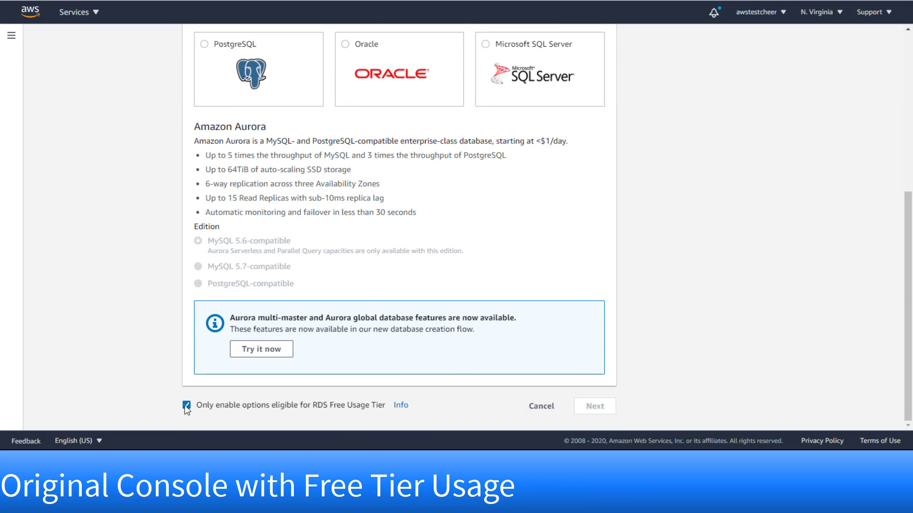
scroll(710, 332, up, 3)
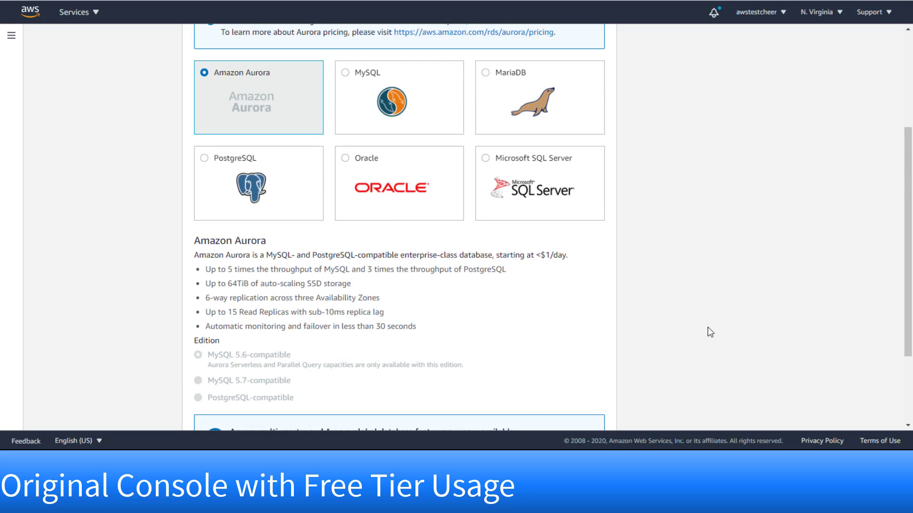
scroll(709, 328, up, 2)
- Choose Oracle as the engine with the Oracle Standard Edition Two edition
click(345, 130)
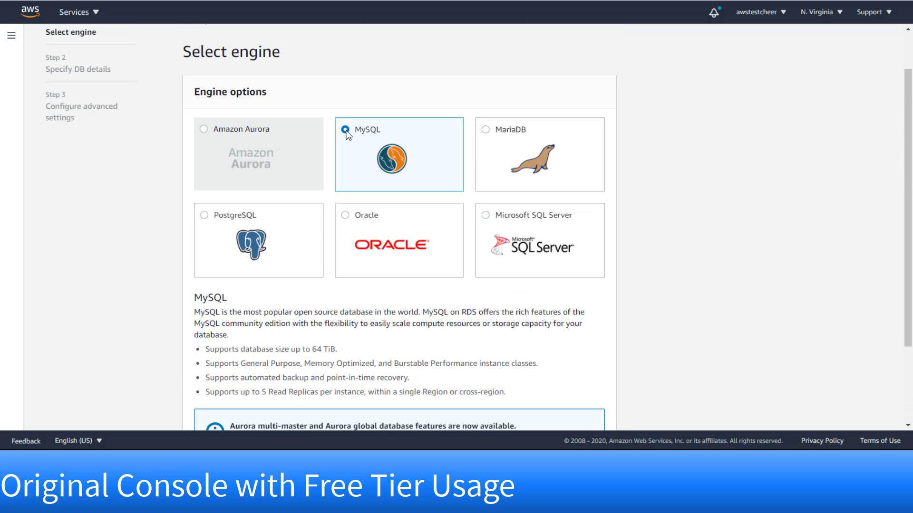
scroll(656, 231, down, 3)
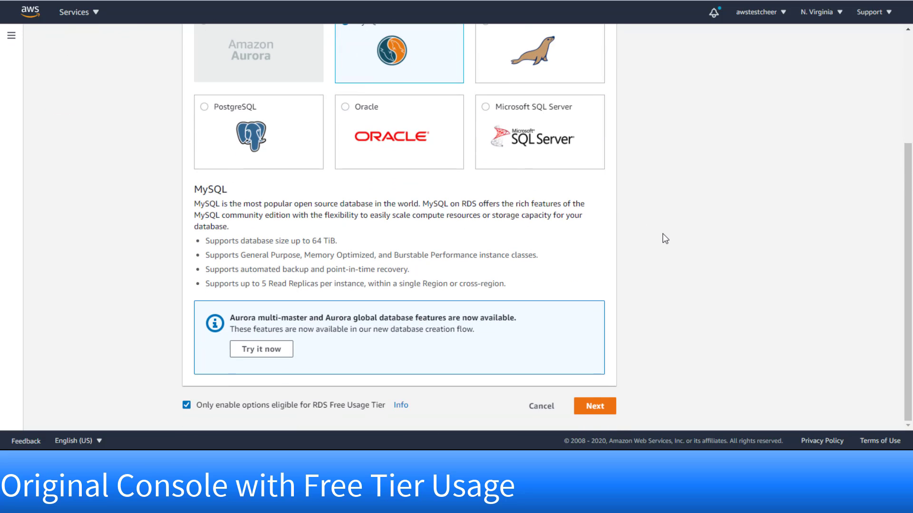
click(347, 106)
scroll(648, 203, down, 1)
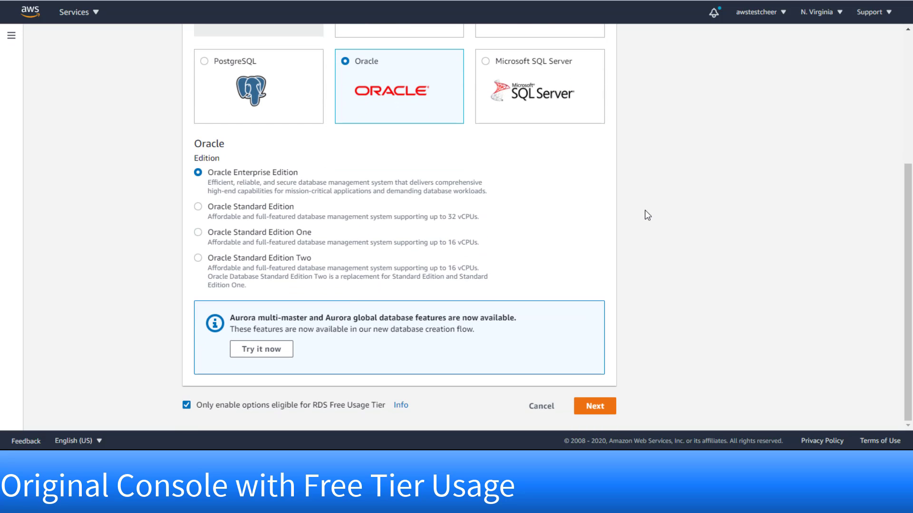
click(198, 256)
scroll(639, 303, up, 5)
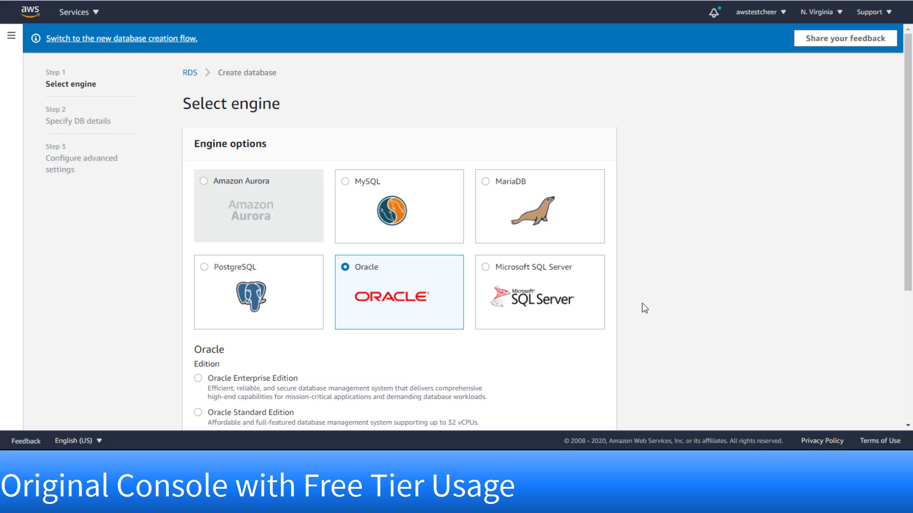
- Switch back to the new Create database form and scroll through its Standard create settings
click(92, 39)
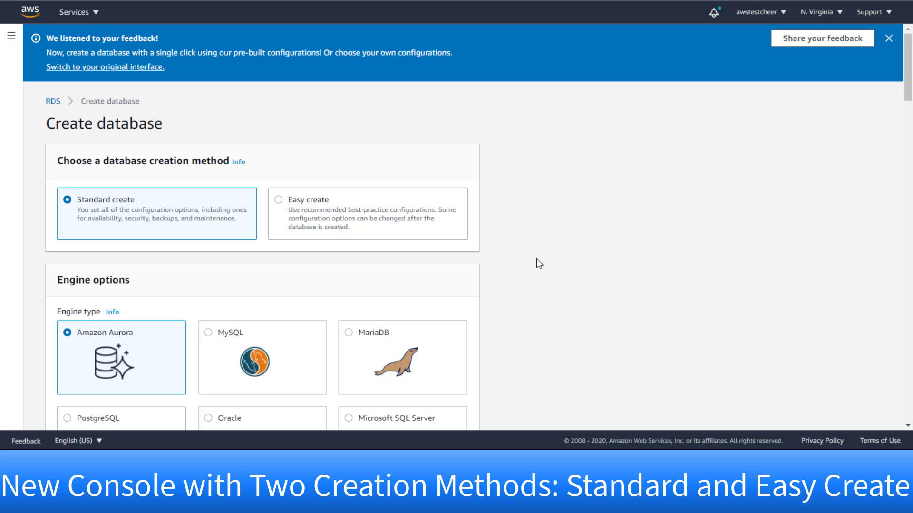
scroll(539, 255, down, 10)
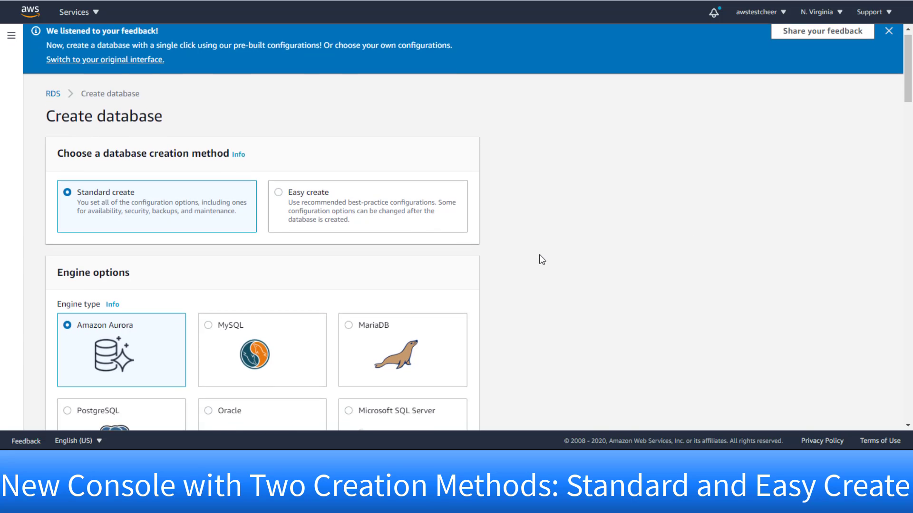
scroll(544, 259, down, 18)
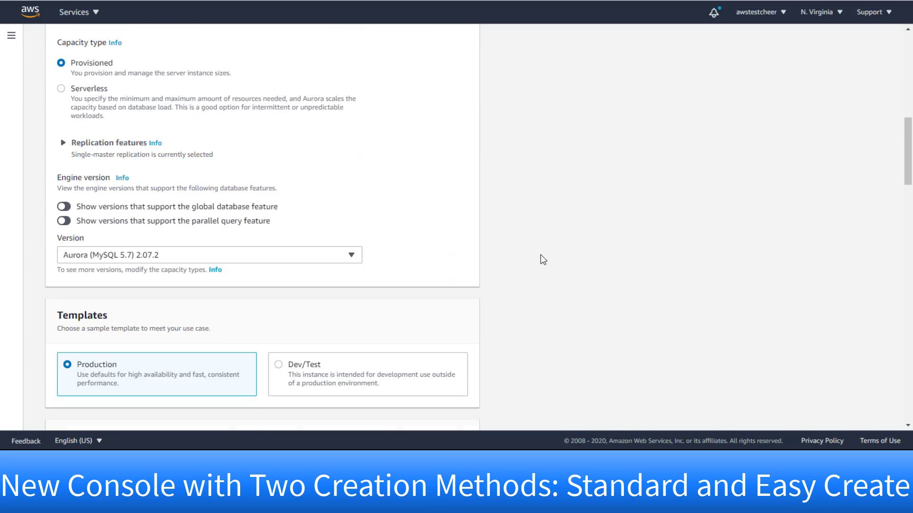
scroll(545, 259, down, 15)
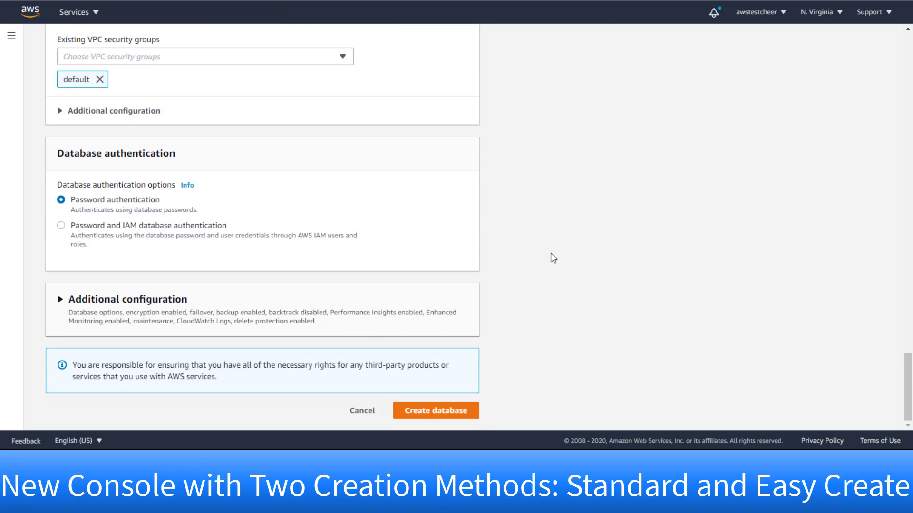
scroll(551, 253, up, 20)
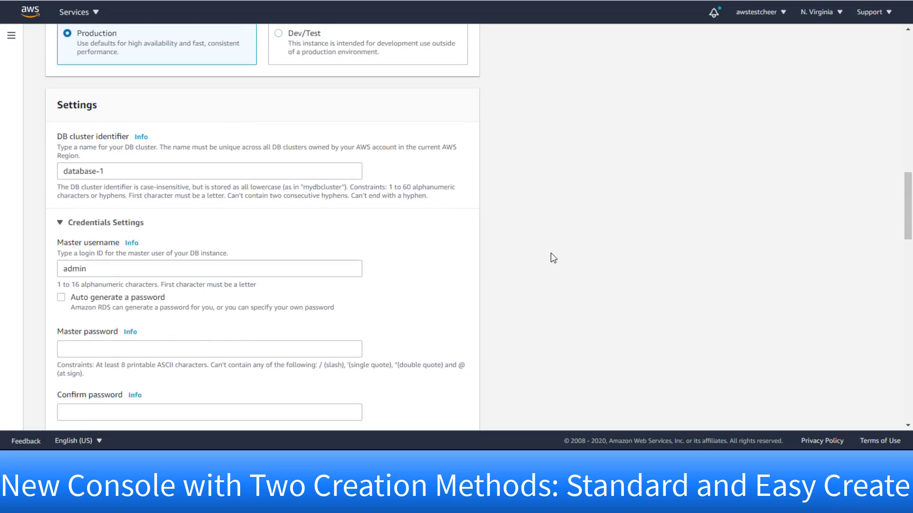
scroll(550, 253, up, 4)
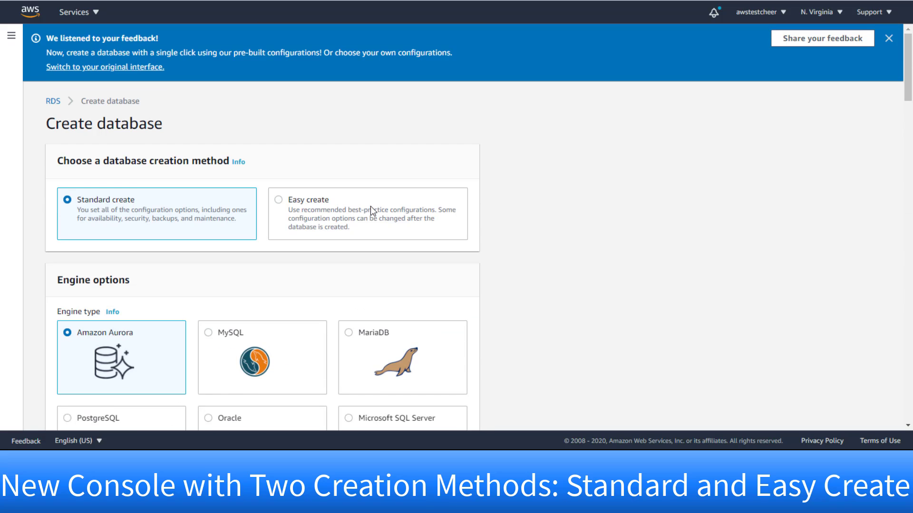
- Select Easy create and review its defaults: Amazon Aurora, Dev/Test db.r5.large at 0.290 USD/hour
click(280, 199)
scroll(547, 235, down, 3)
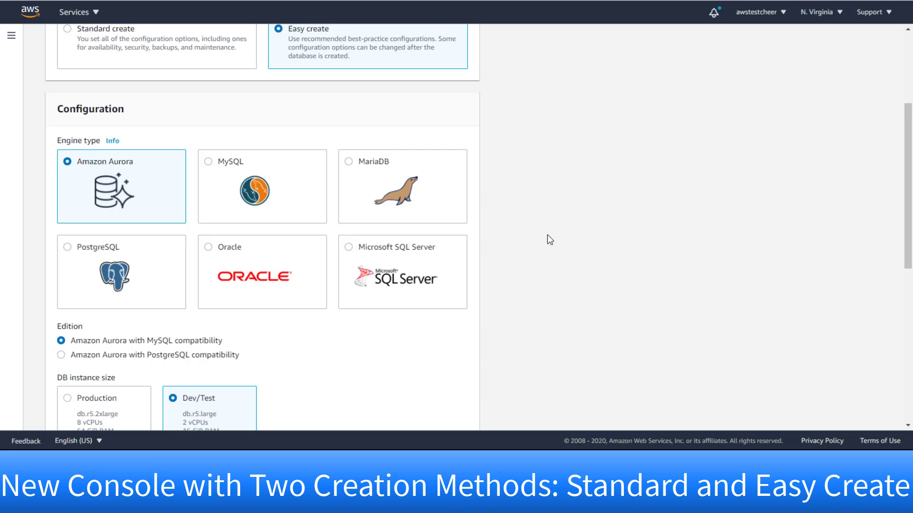
scroll(547, 235, down, 6)
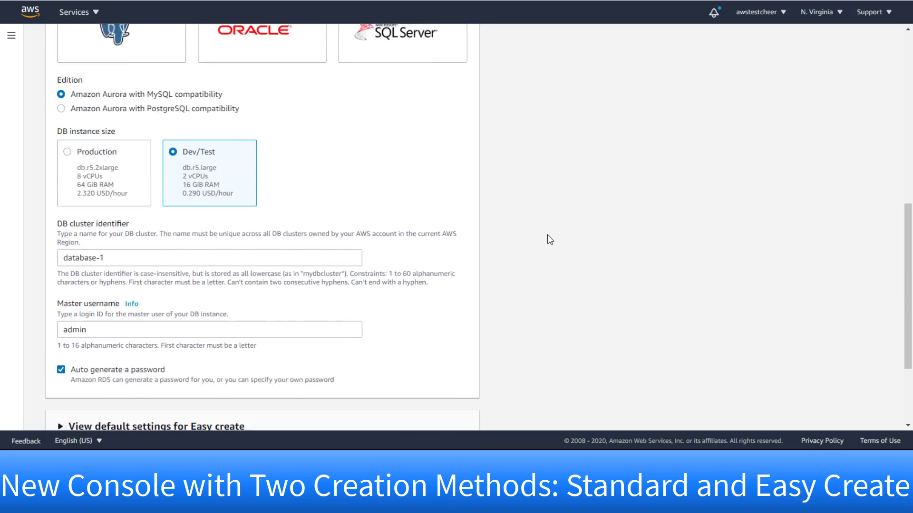
scroll(550, 240, down, 1)
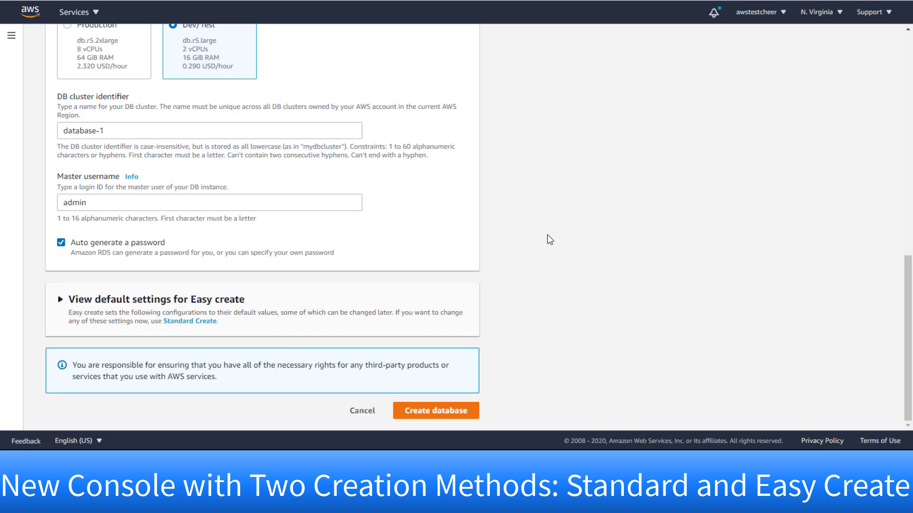
scroll(550, 239, up, 1)
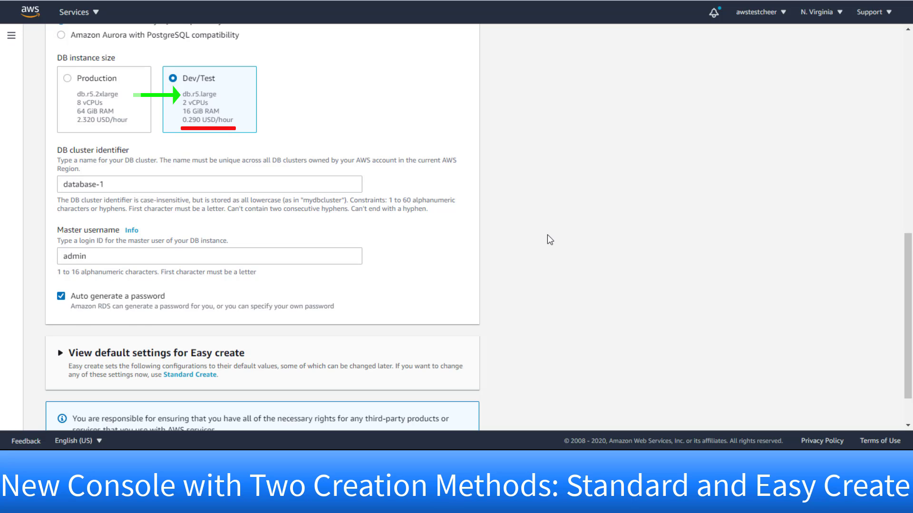
scroll(547, 235, up, 9)
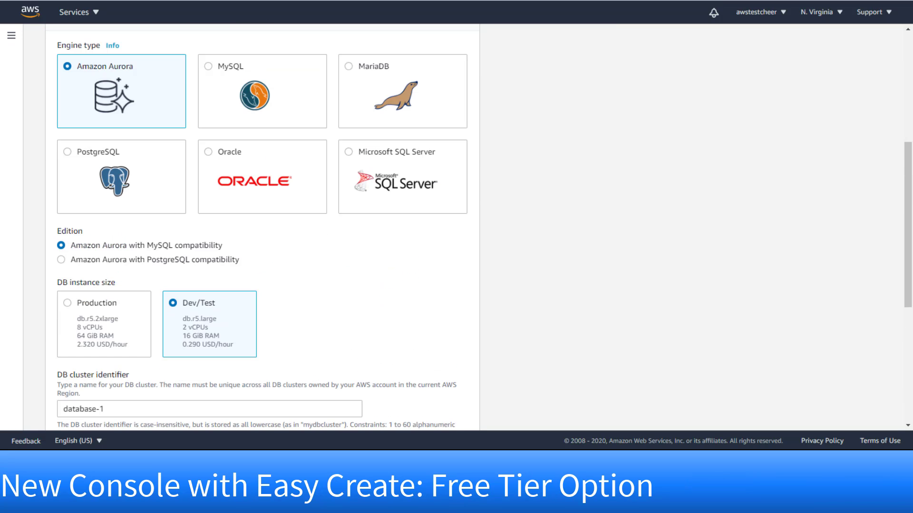
click(210, 67)
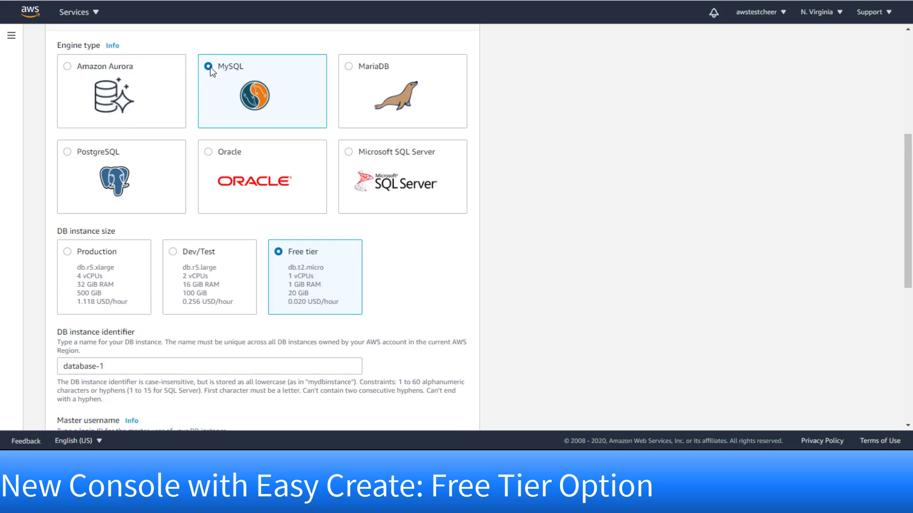
click(349, 67)
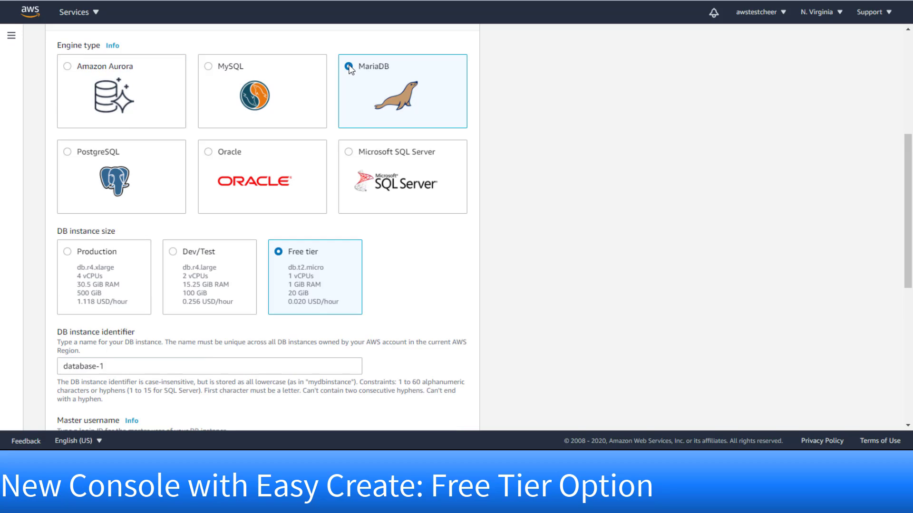
click(68, 155)
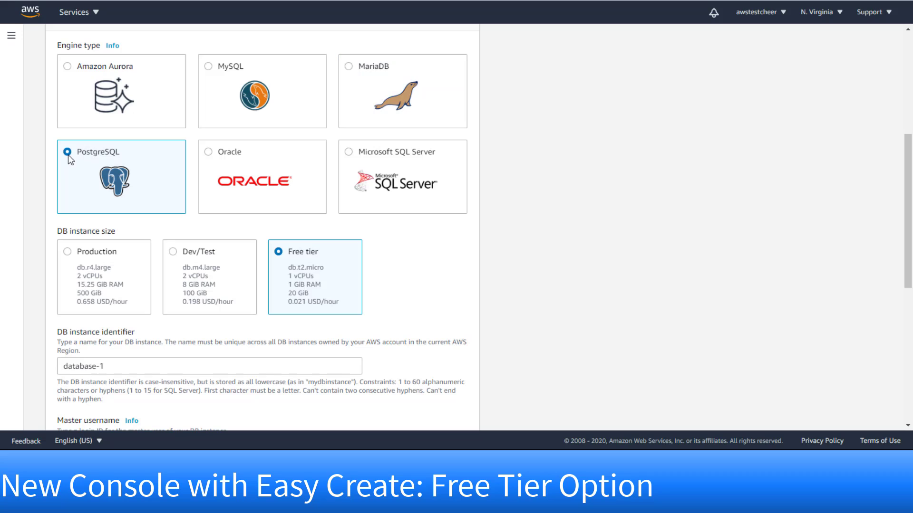
click(208, 154)
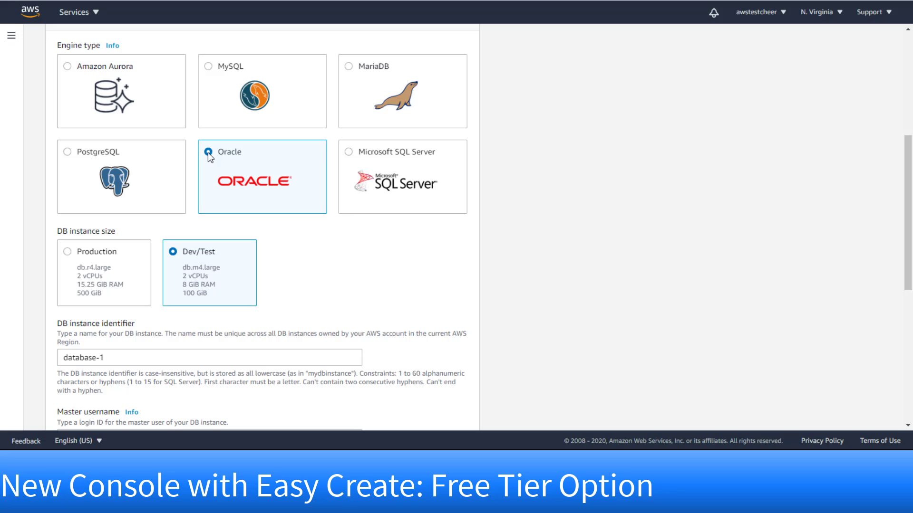
click(349, 153)
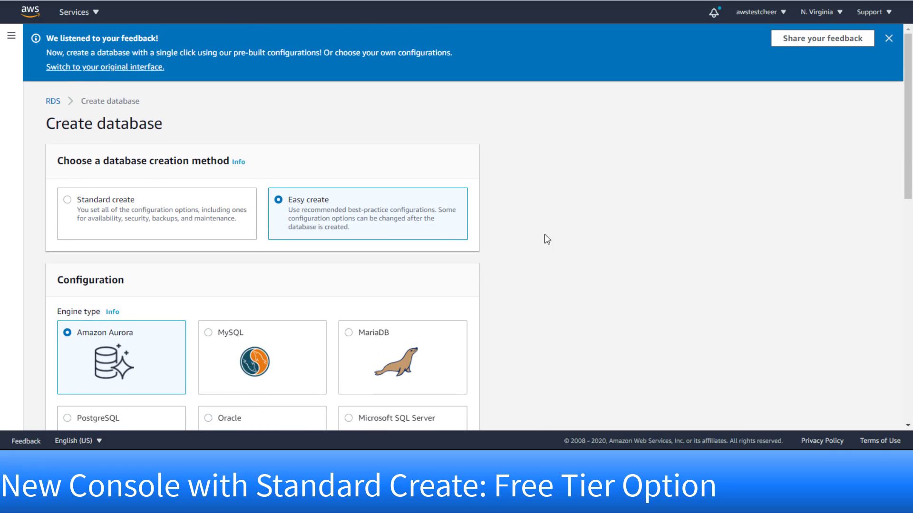
- Return to Standard create and choose MySQL with the Free tier template, keeping version 8.0.20
click(67, 201)
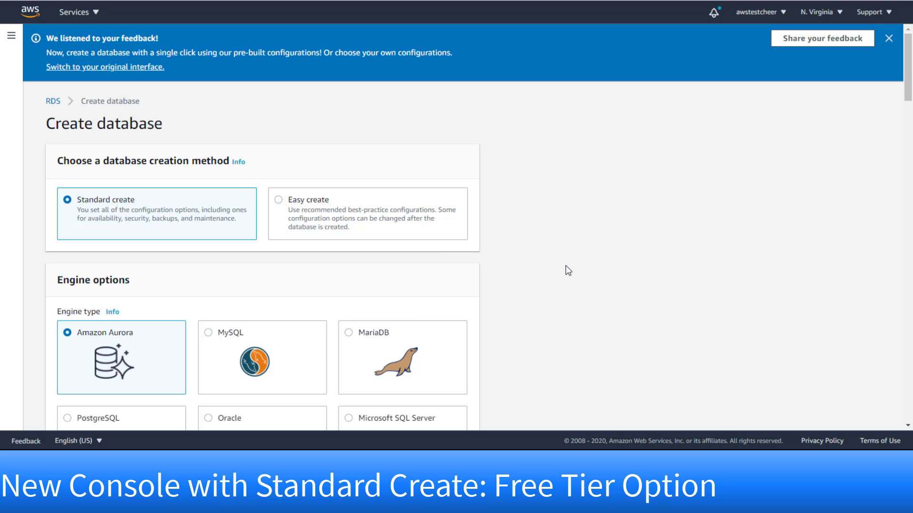
scroll(566, 270, down, 1)
scroll(567, 270, down, 2)
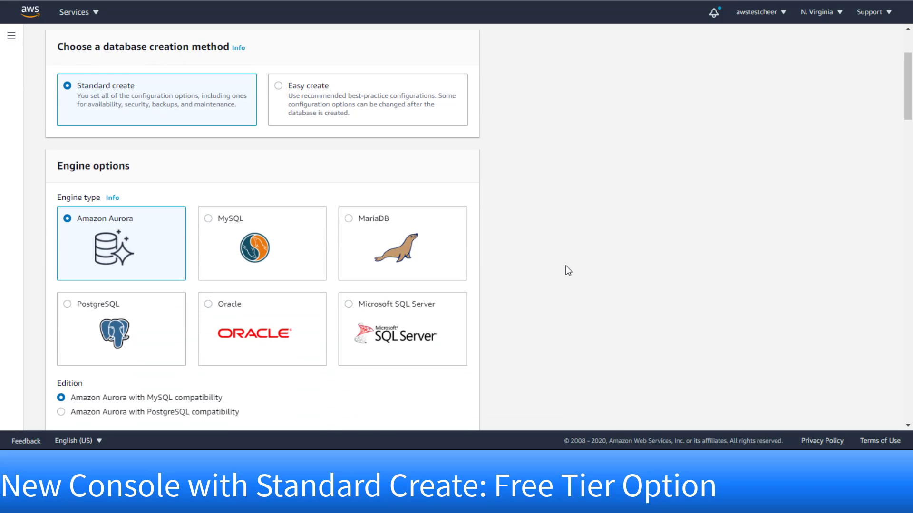
click(210, 222)
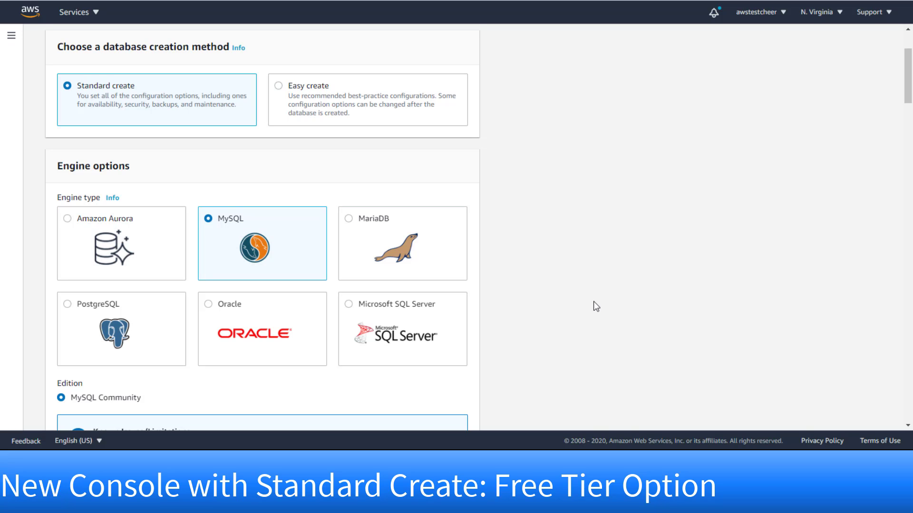
scroll(596, 299, down, 3)
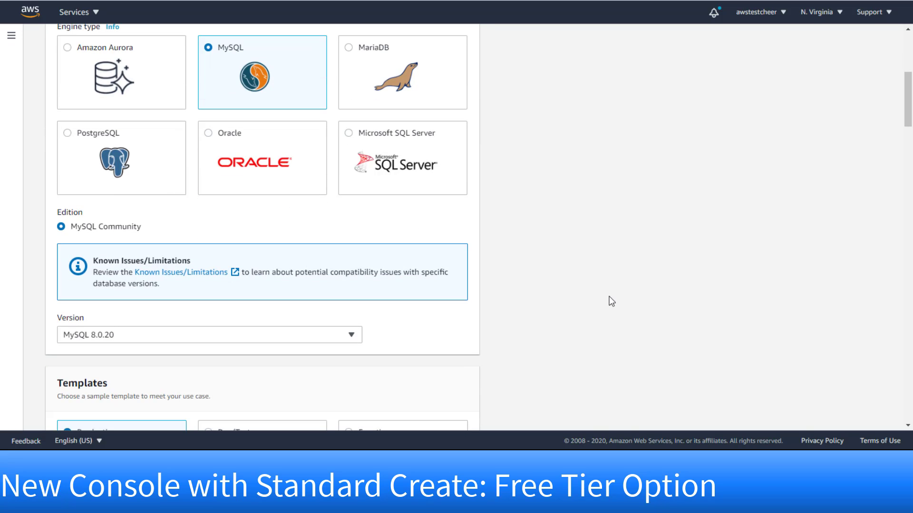
scroll(611, 301, down, 2)
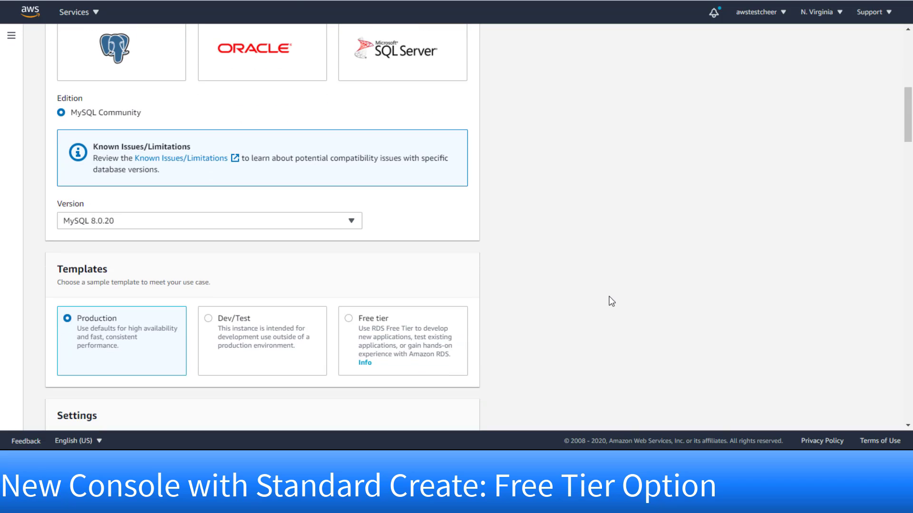
click(350, 319)
click(355, 227)
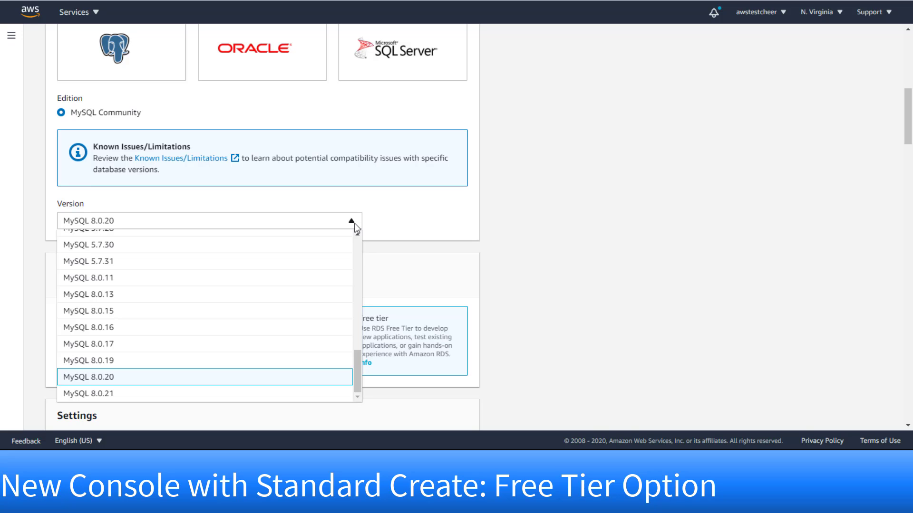
click(634, 305)
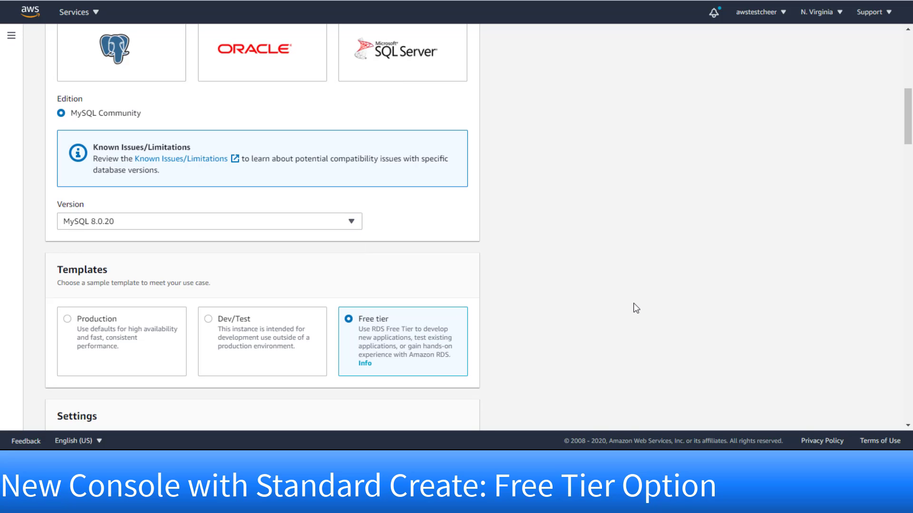
scroll(634, 305, up, 3)
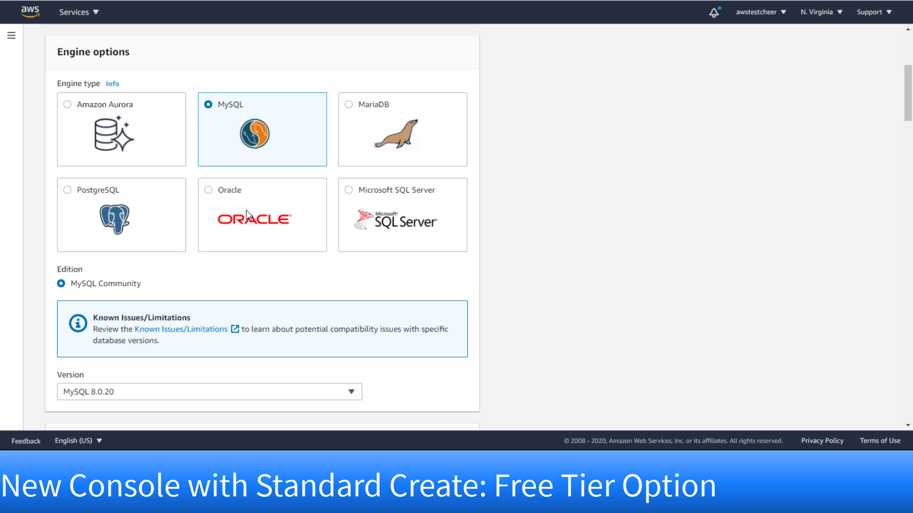
- Switch the engine to Microsoft SQL Server Express Edition, keeping its current version
click(373, 205)
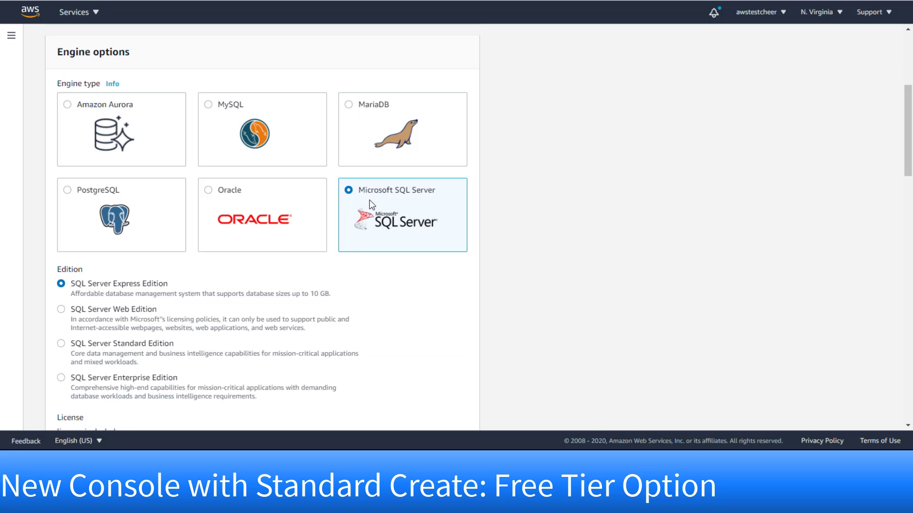
scroll(587, 261, down, 5)
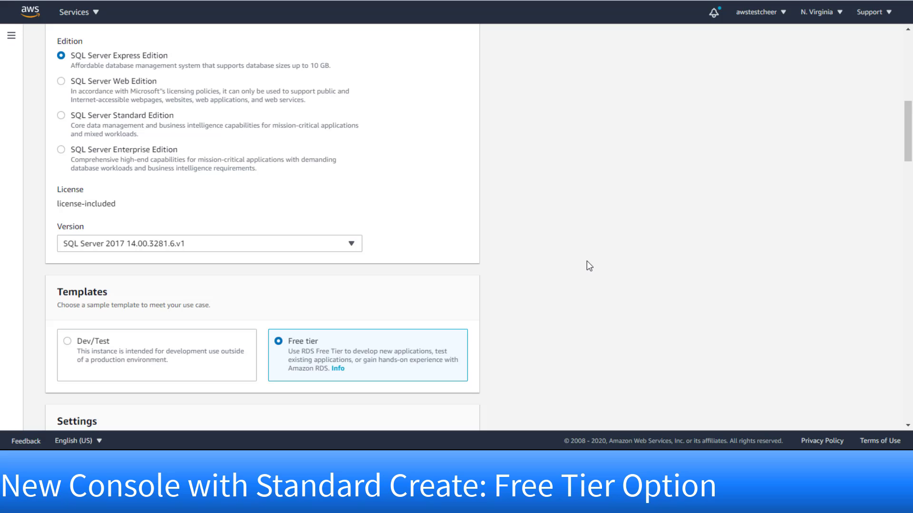
click(348, 244)
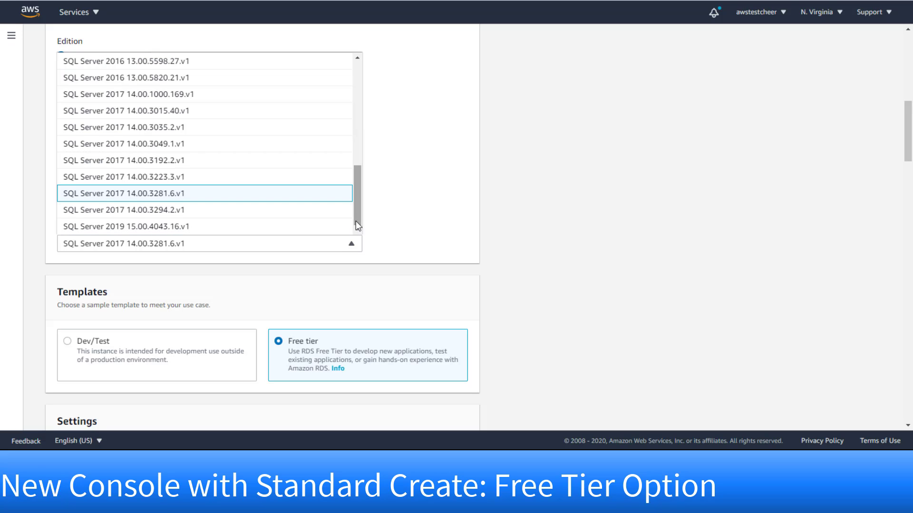
click(594, 298)
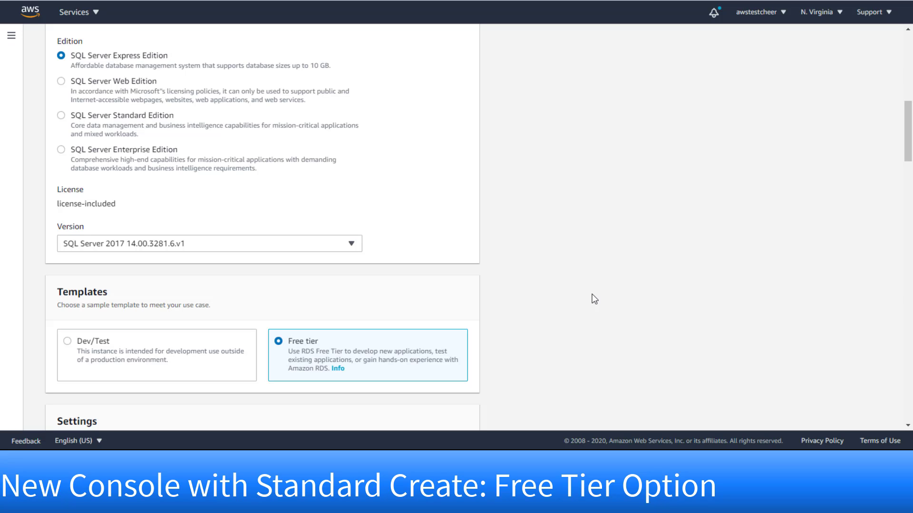
scroll(594, 298, up, 5)
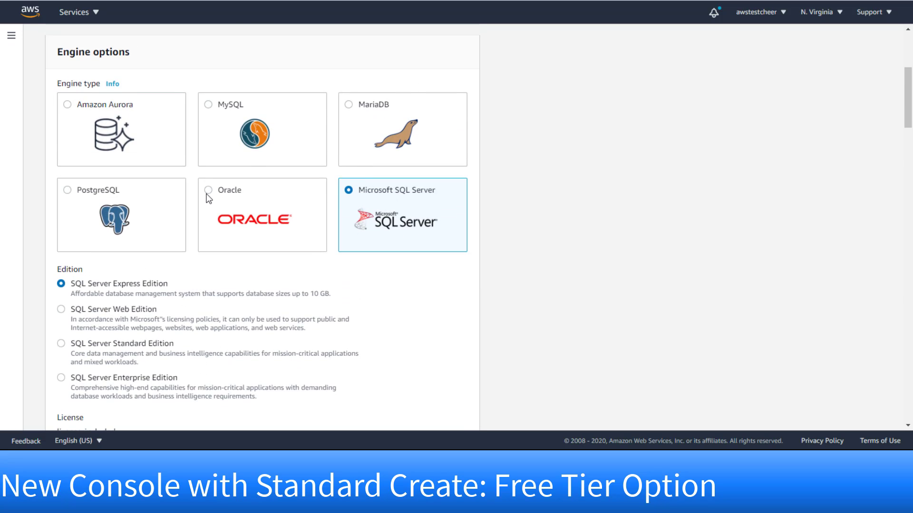
- Choose Oracle Standard Edition Two, version 12.1.0.2.v22, with the Free tier template
click(207, 195)
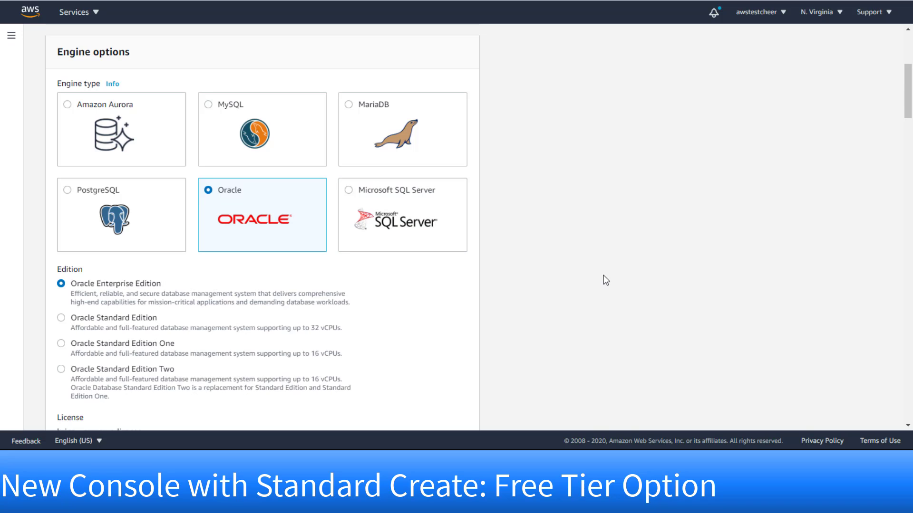
scroll(603, 276, down, 1)
scroll(603, 275, down, 2)
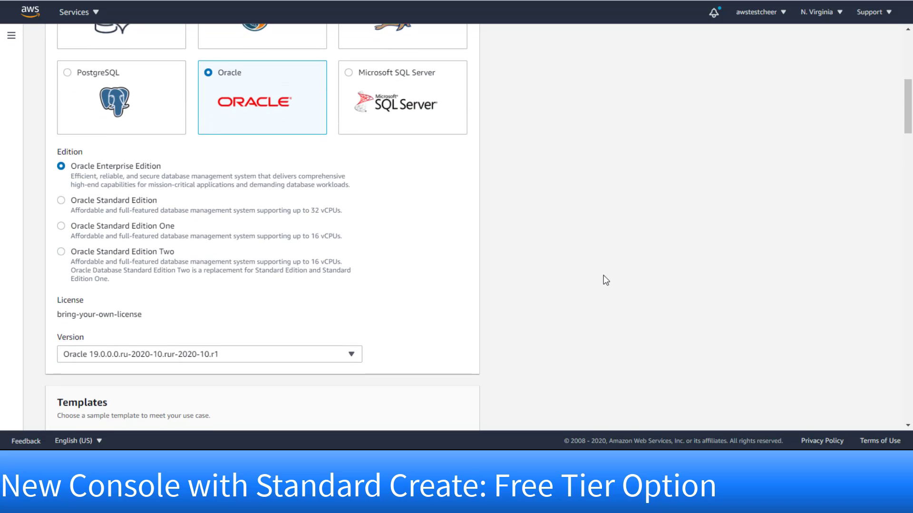
scroll(605, 281, down, 2)
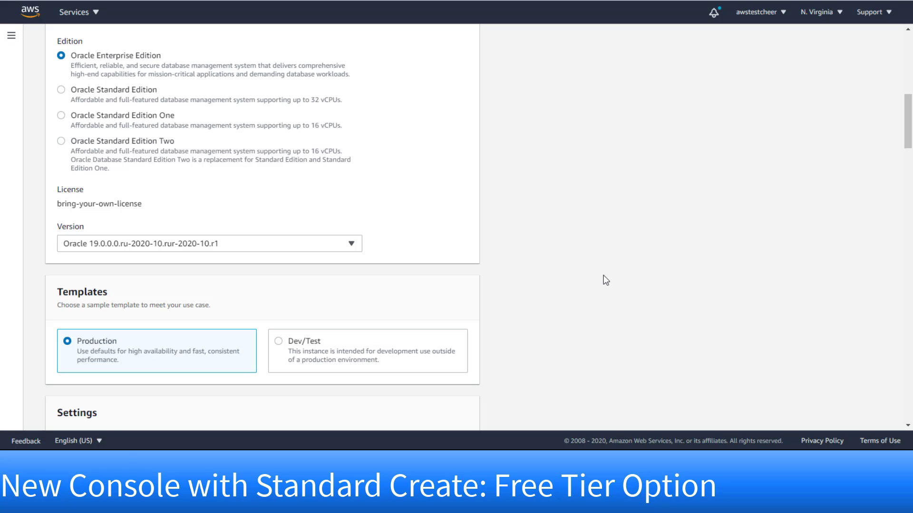
click(61, 144)
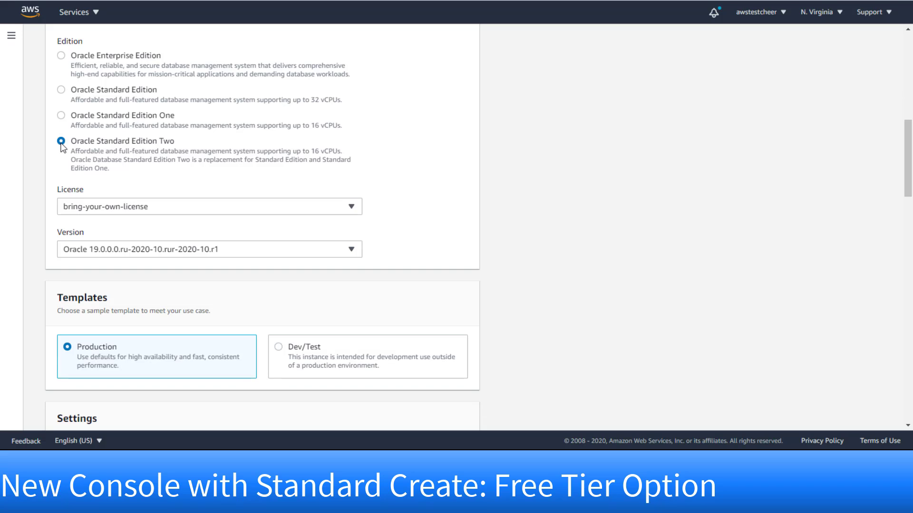
click(351, 255)
drag(358, 232, 369, 174)
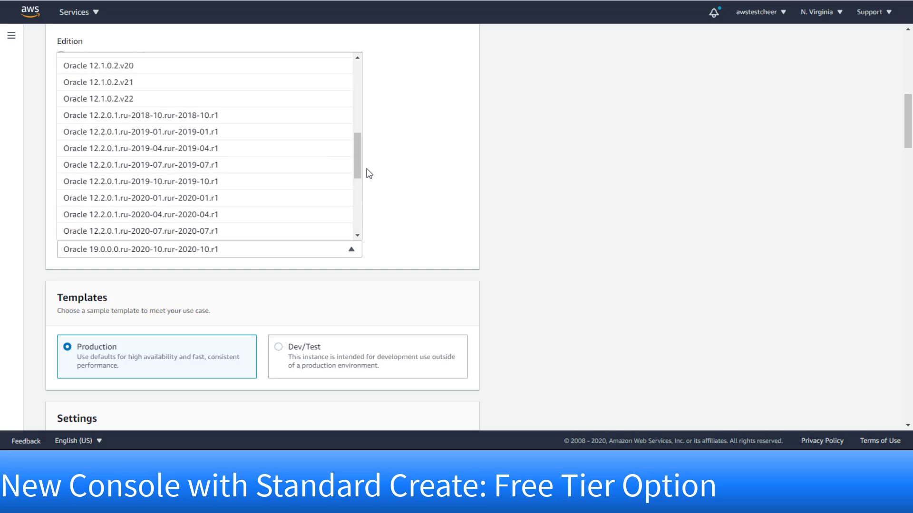
click(253, 102)
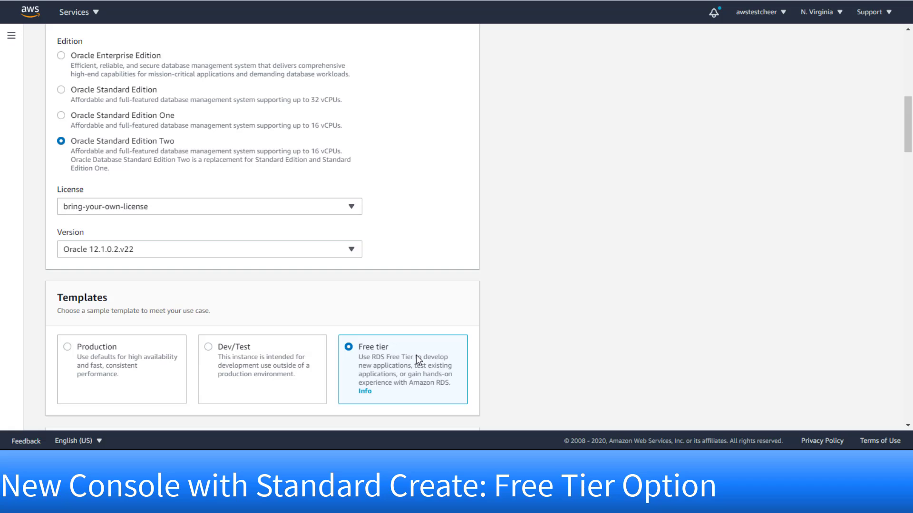
- Replace the default DB instance identifier with mydbinstance
scroll(513, 353, down, 5)
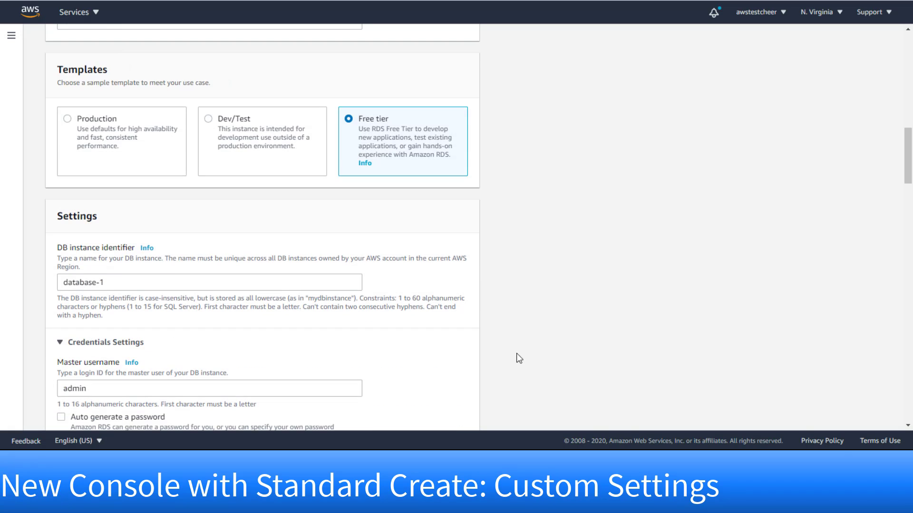
click(212, 287)
key(BackSpace)
key(BackSpace)
key(BackSpace)
key(BackSpace)
key(BackSpace)
key(BackSpace)
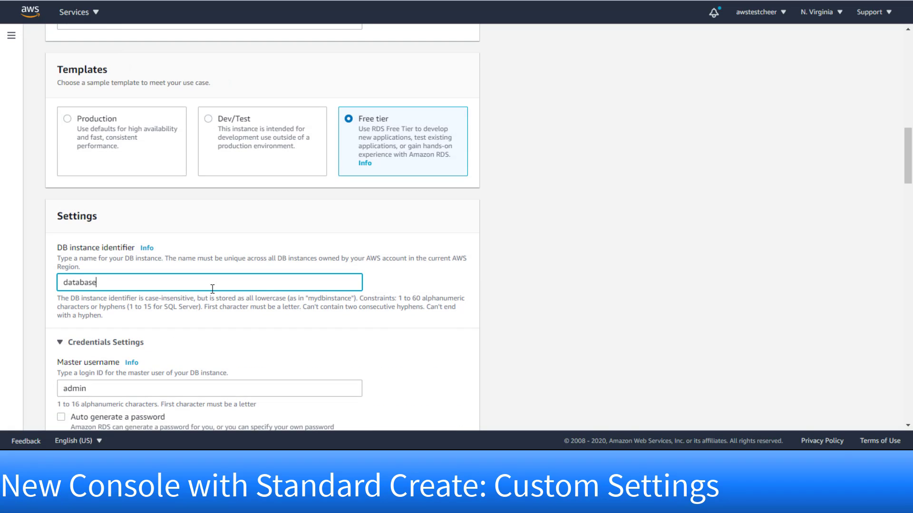
key(BackSpace)
key(BackSpace)
key(BackSpace)
key(BackSpace)
text(mydbinstance)
- Set the master username to dbadmin and enter the master password
scroll(94, 284, down, 2)
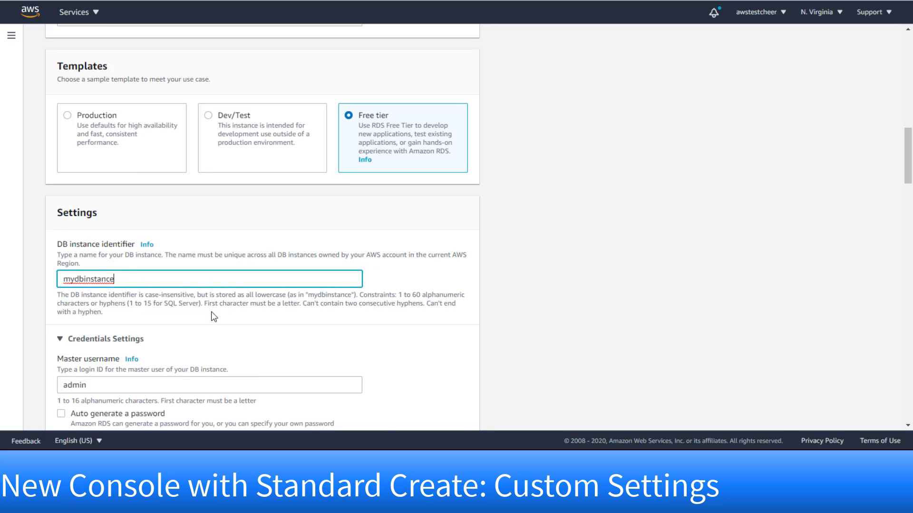
click(63, 276)
text(db)
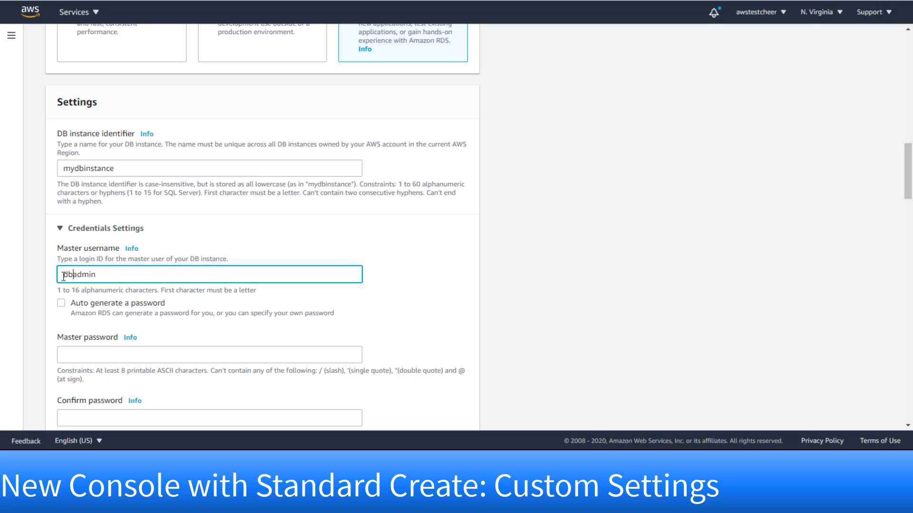
scroll(79, 339, down, 1)
click(79, 301)
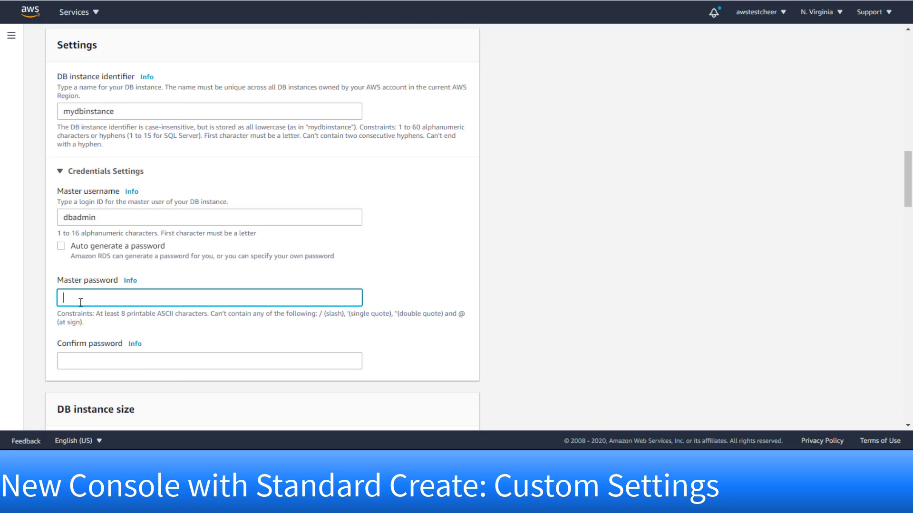
text(••••••••)
click(89, 360)
- Confirm the master password and choose Create new VPC for the database
text(••••••••)
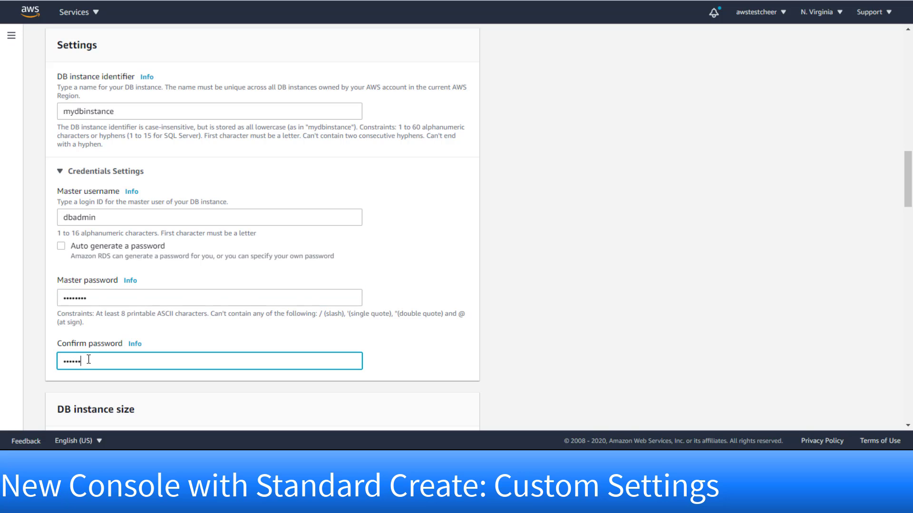
scroll(119, 358, down, 3)
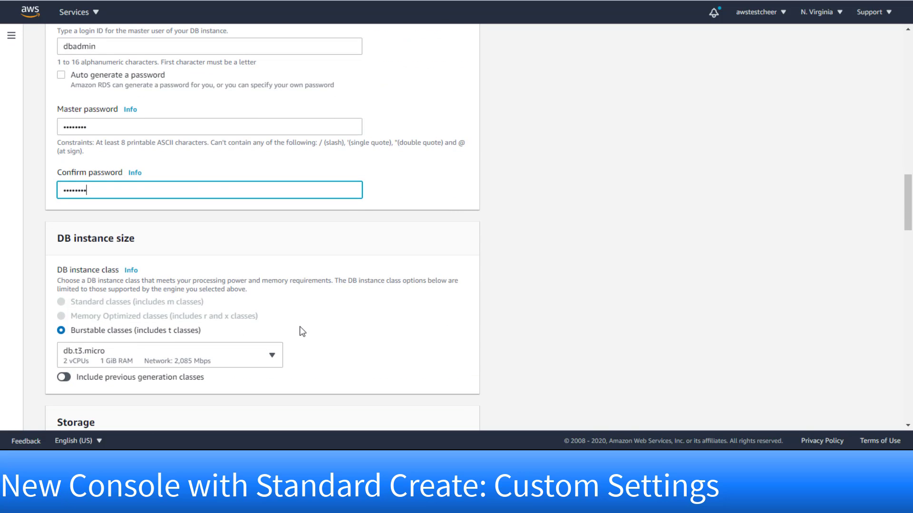
scroll(303, 331, down, 5)
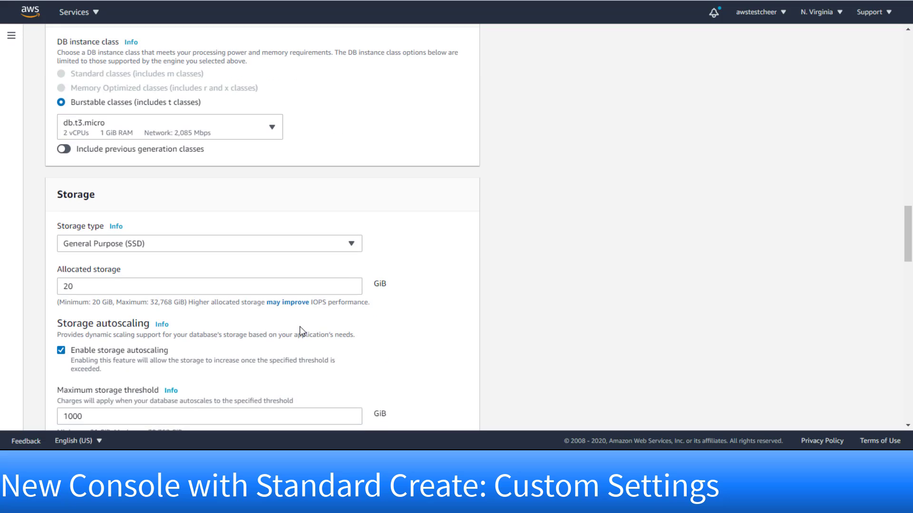
scroll(302, 331, down, 1)
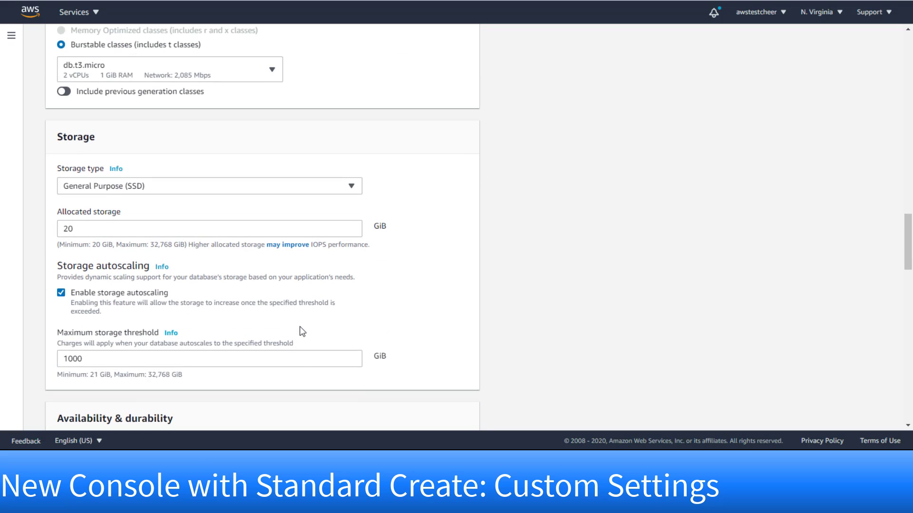
scroll(303, 332, down, 3)
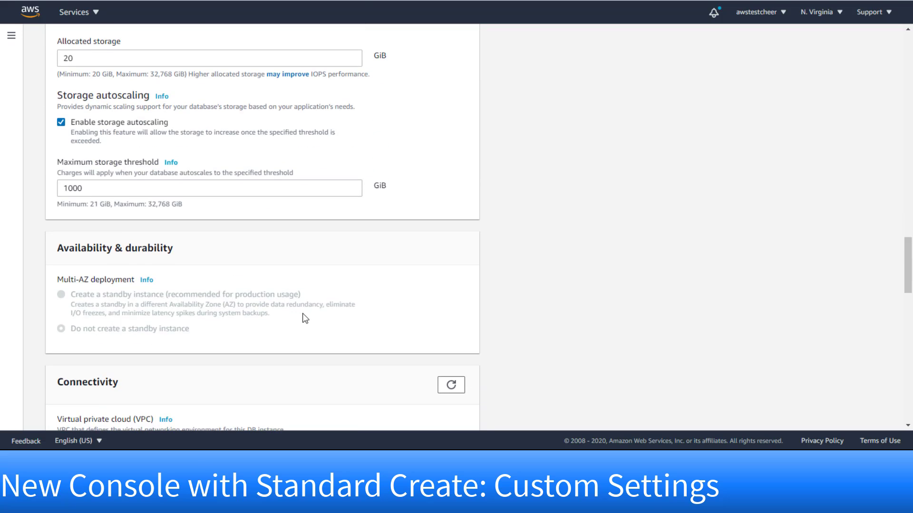
scroll(305, 319, down, 3)
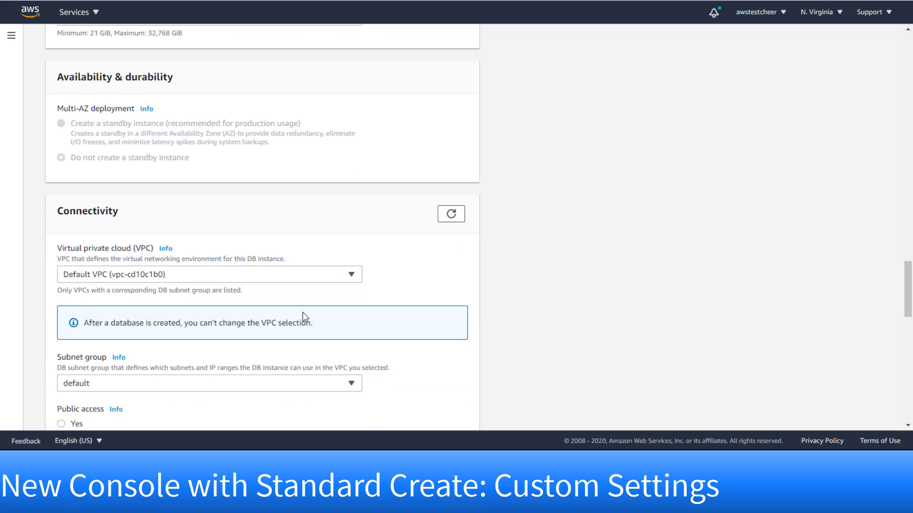
click(352, 276)
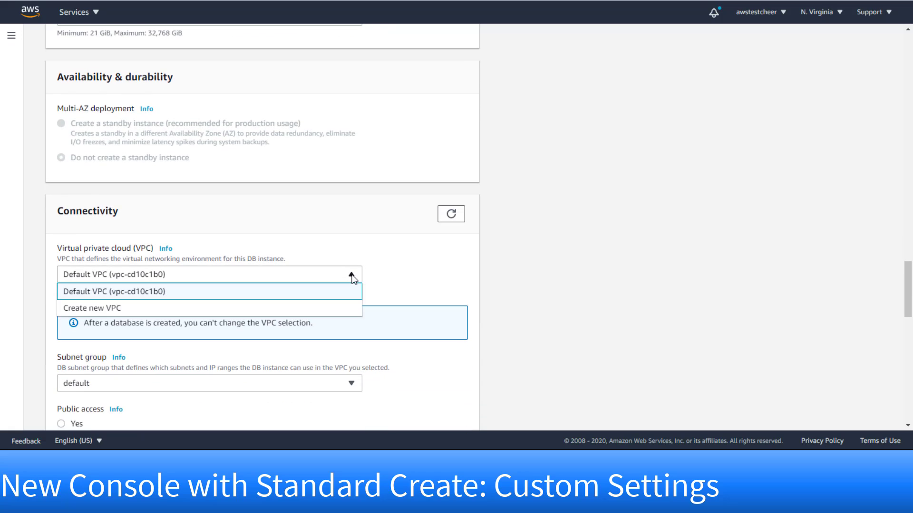
click(323, 308)
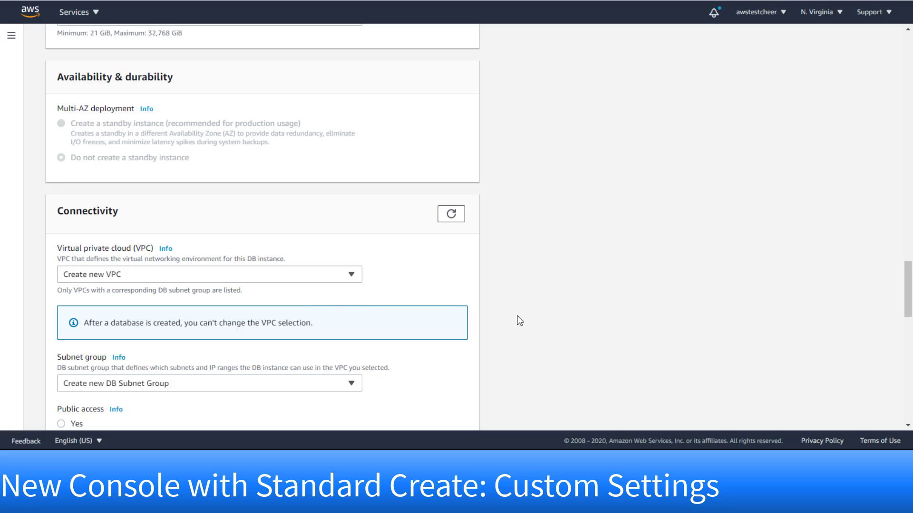
- Make the database publicly accessible with a new security group named dbsg
scroll(519, 317, down, 3)
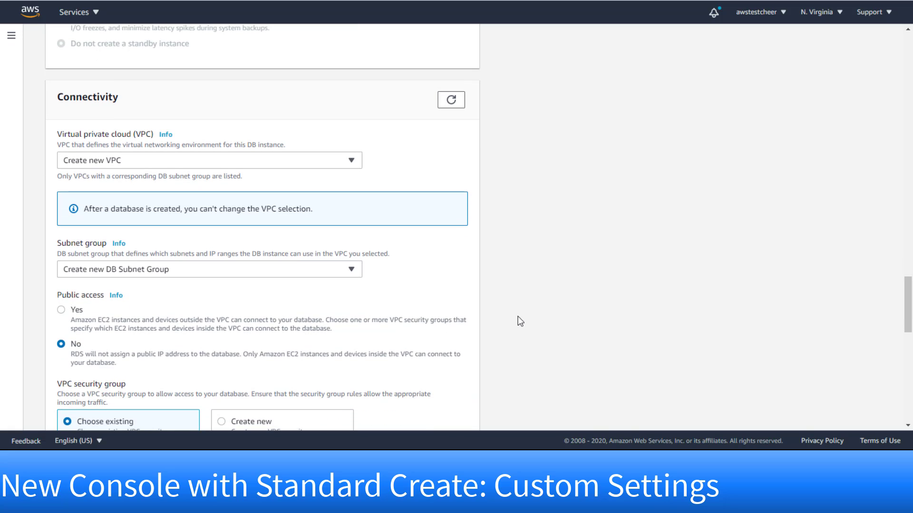
click(61, 311)
scroll(206, 330, down, 3)
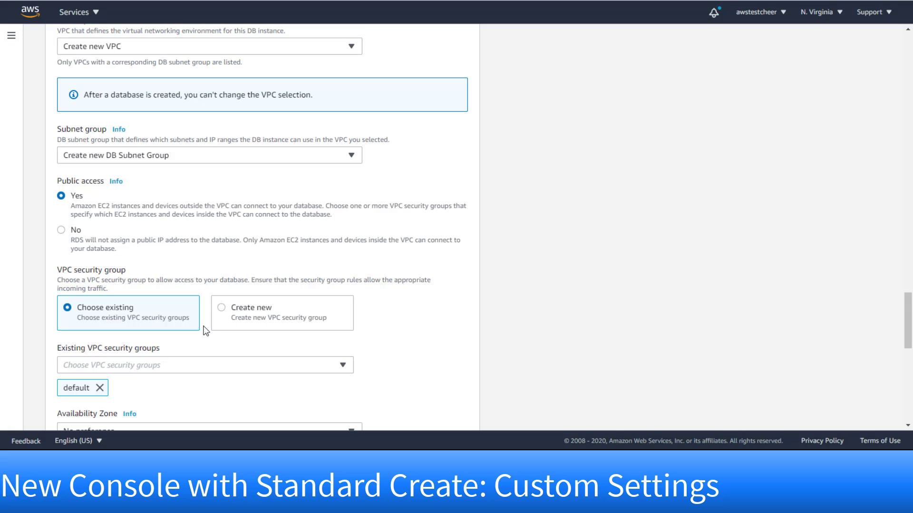
click(220, 309)
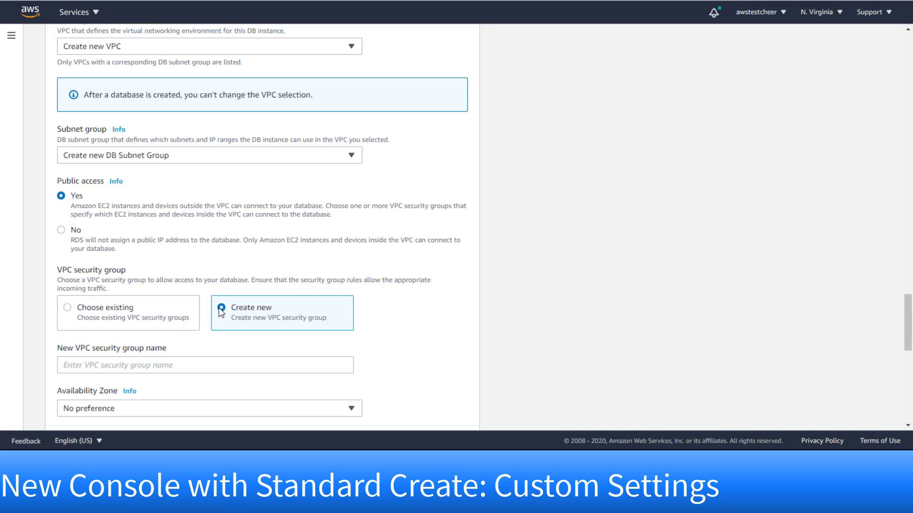
scroll(444, 352, down, 3)
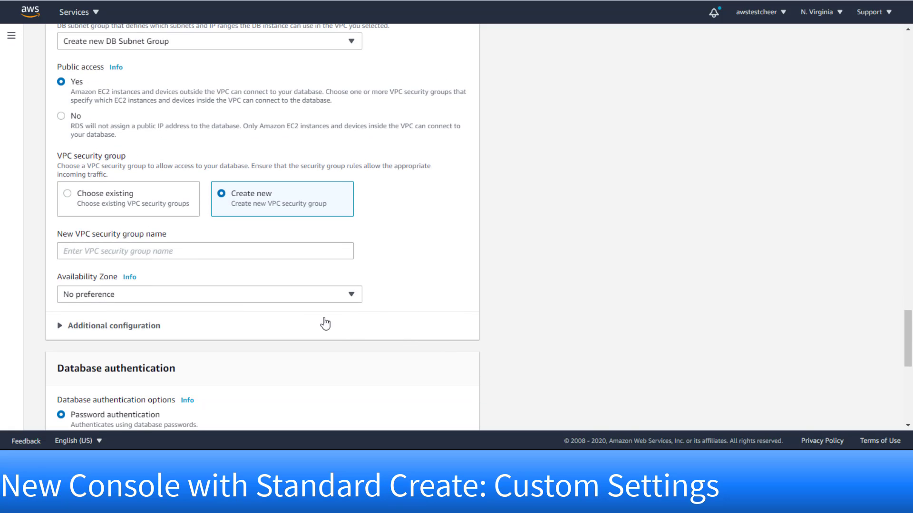
click(192, 252)
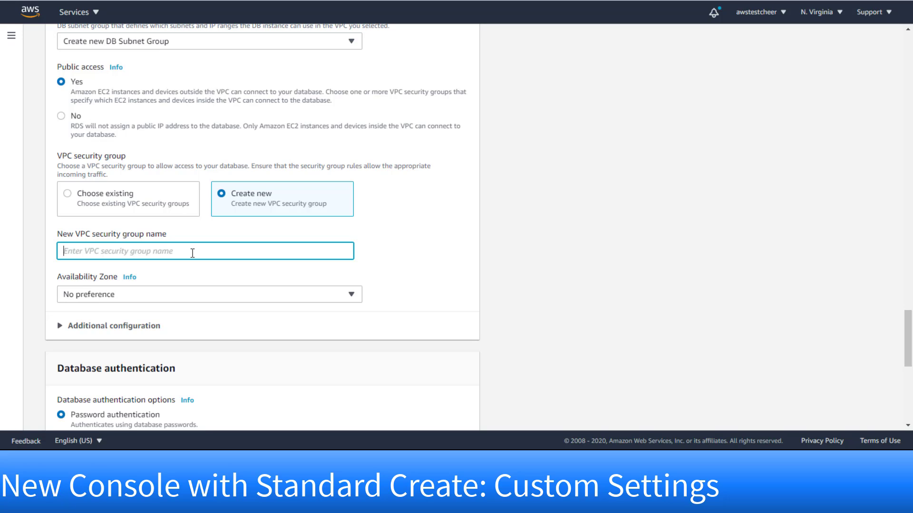
text(dbsg)
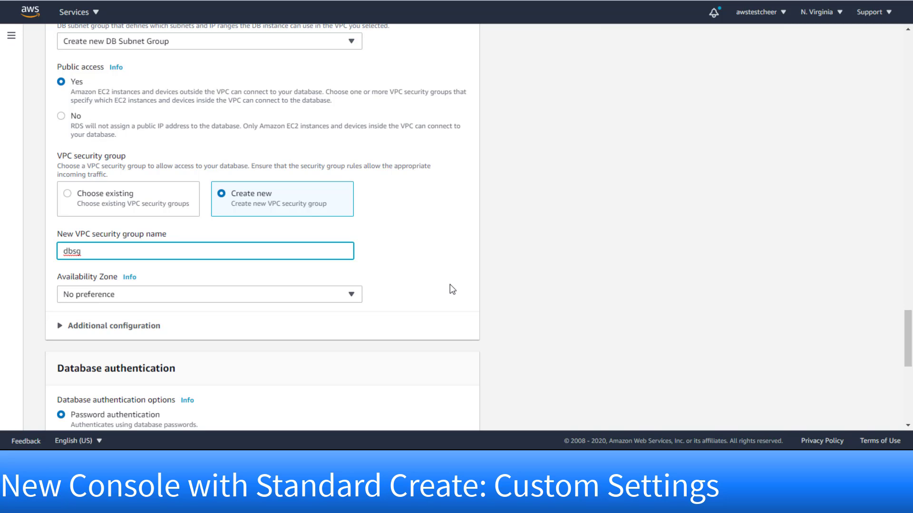
scroll(449, 285, down, 1)
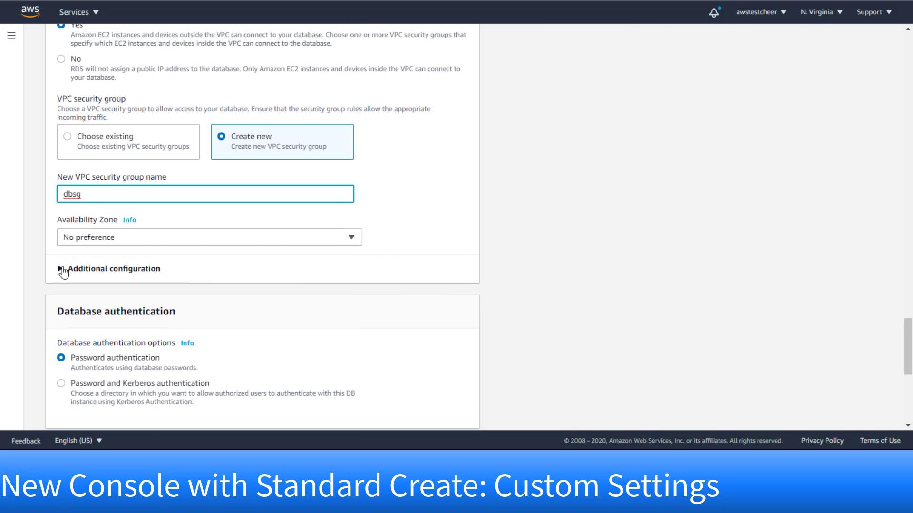
- Expand the additional settings and set the initial database name to ORCL, keeping port 1521
click(60, 269)
scroll(268, 320, down, 3)
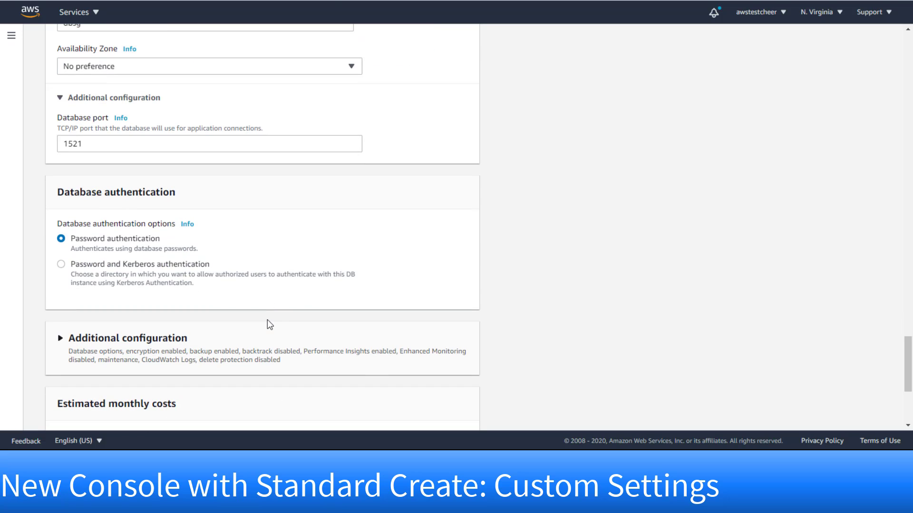
scroll(268, 320, down, 1)
click(61, 280)
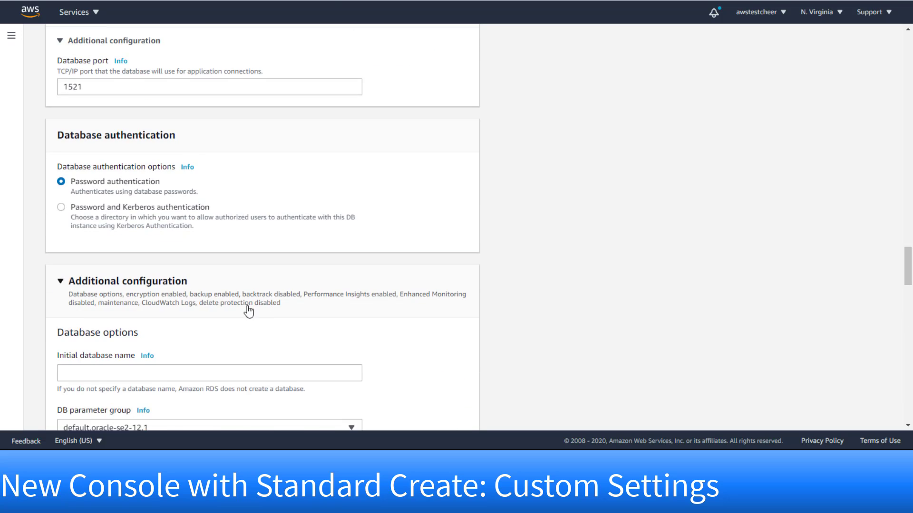
scroll(275, 317, down, 2)
click(229, 261)
text(ORCL)
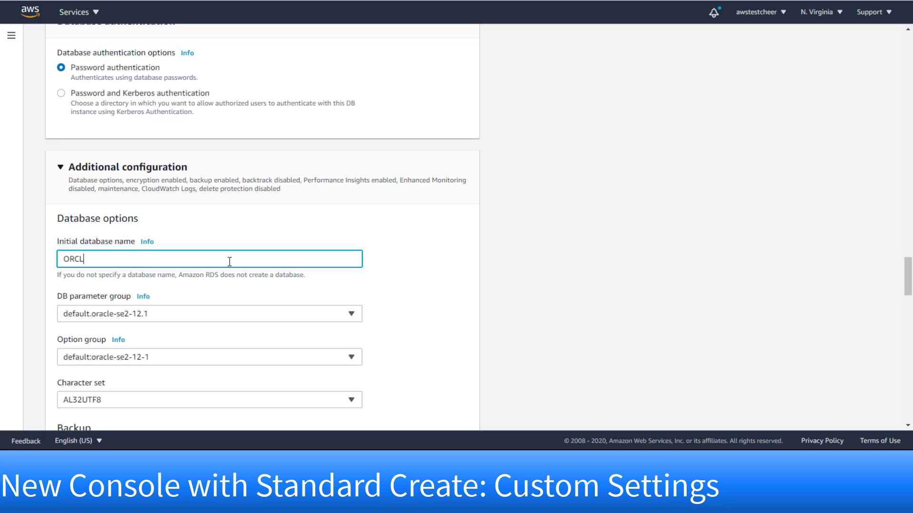
scroll(431, 308, down, 4)
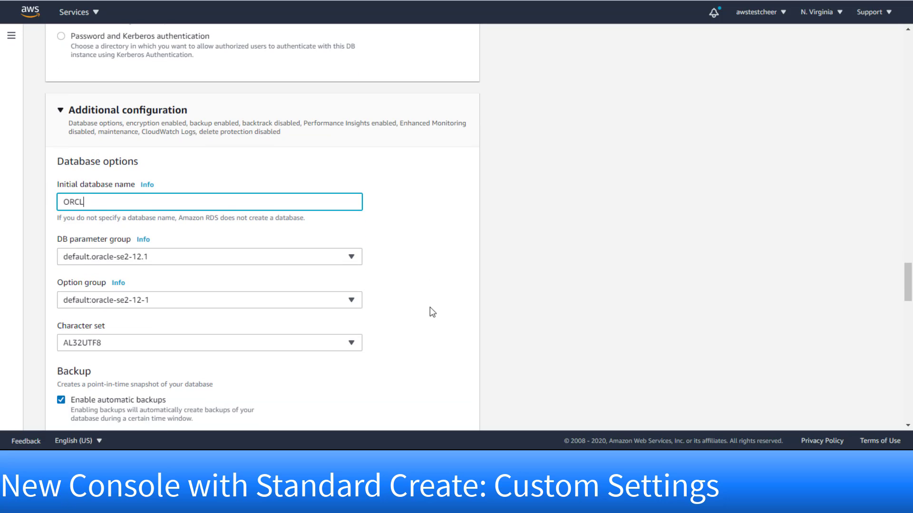
scroll(434, 310, down, 10)
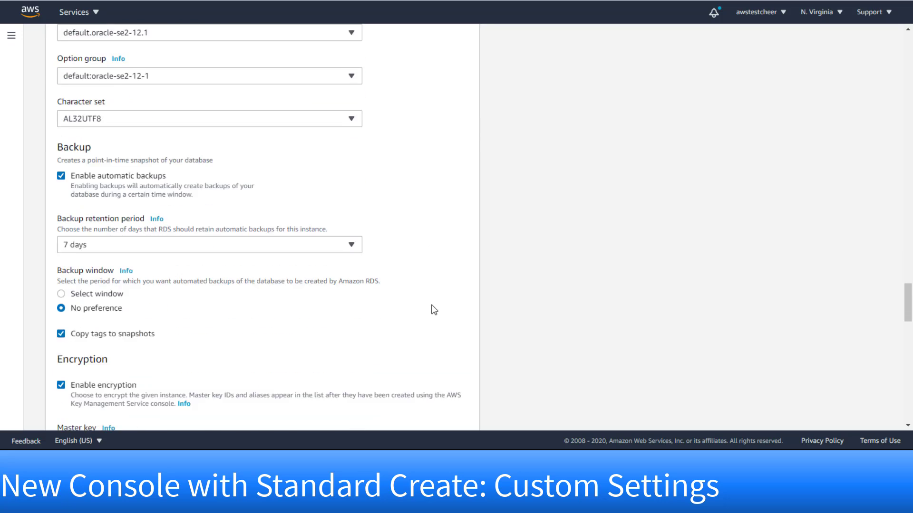
scroll(434, 309, down, 10)
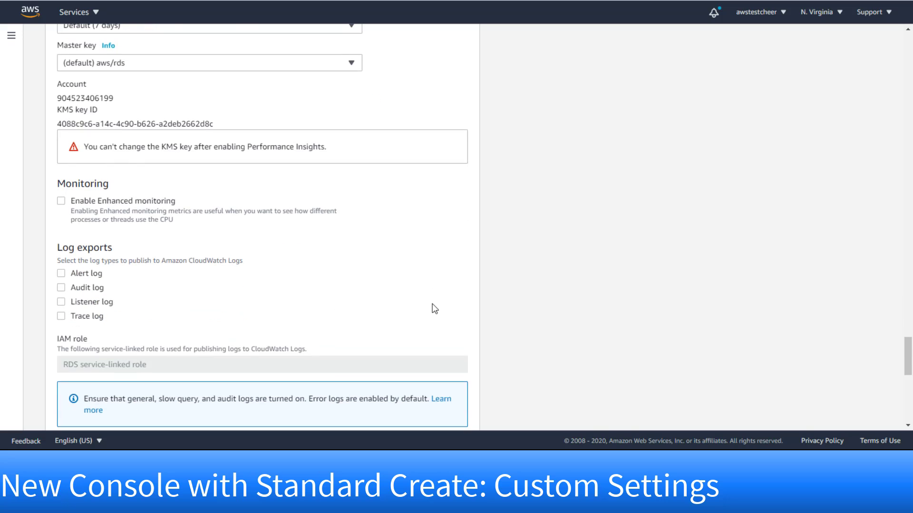
scroll(433, 308, down, 4)
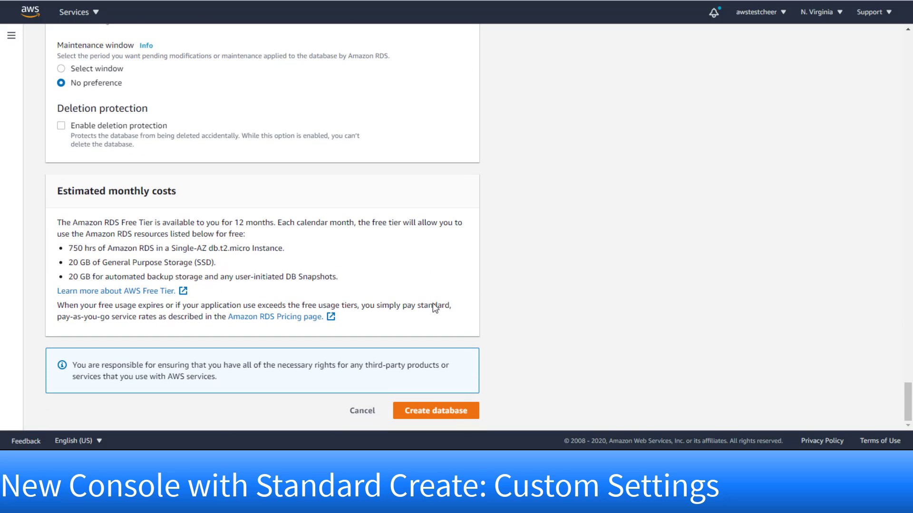
- Submit Create database to launch mydbinstance as Oracle Standard Edition Two on db.t3.micro
click(436, 413)
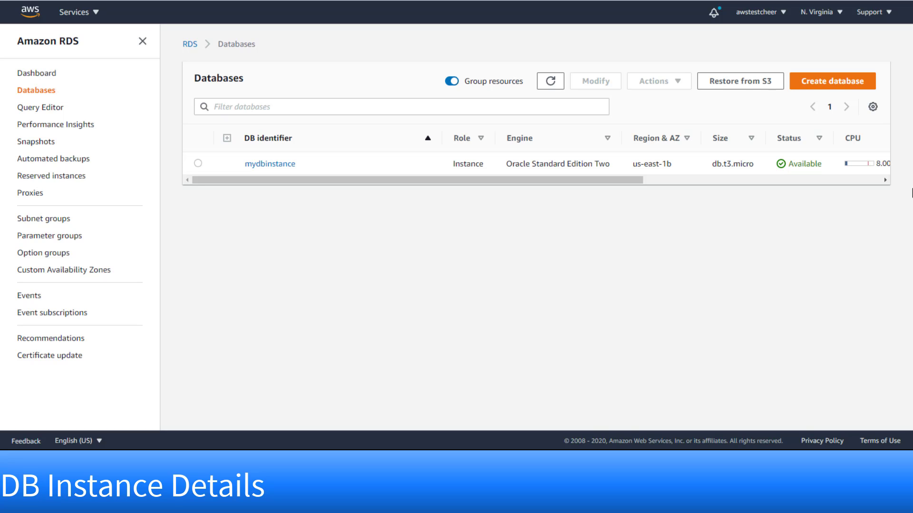
- Open the mydbinstance details page and look through its Actions menu
click(279, 165)
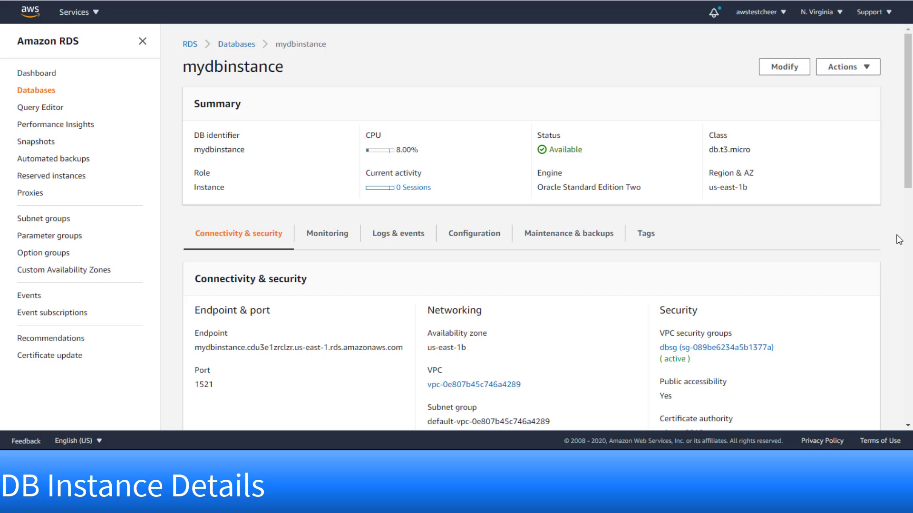
click(869, 70)
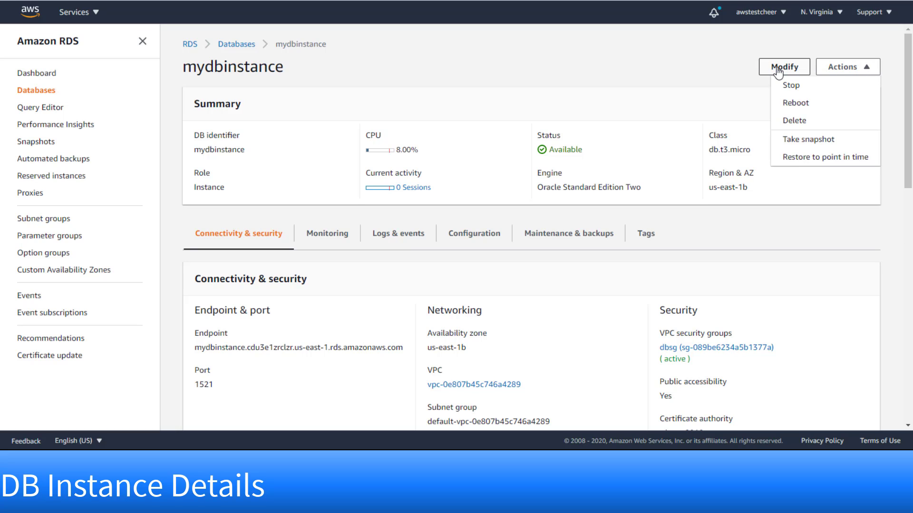
scroll(899, 249, down, 3)
scroll(898, 247, down, 1)
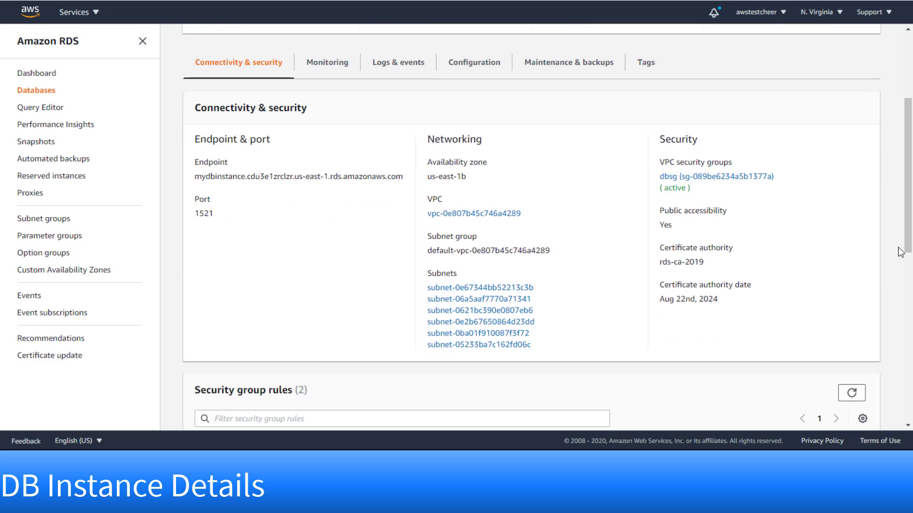
- Review the Logs & events, Configuration, Maintenance & backups and Connectivity & security tabs
click(327, 68)
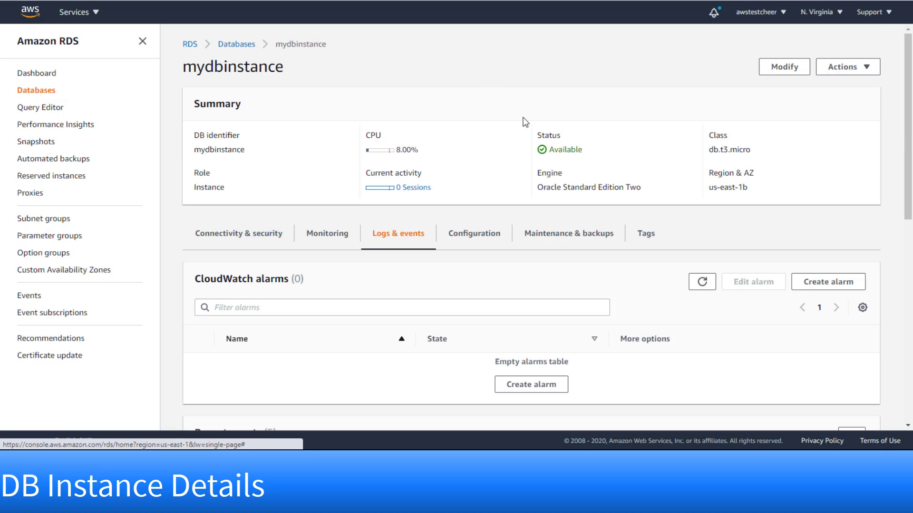
click(486, 236)
scroll(590, 252, down, 3)
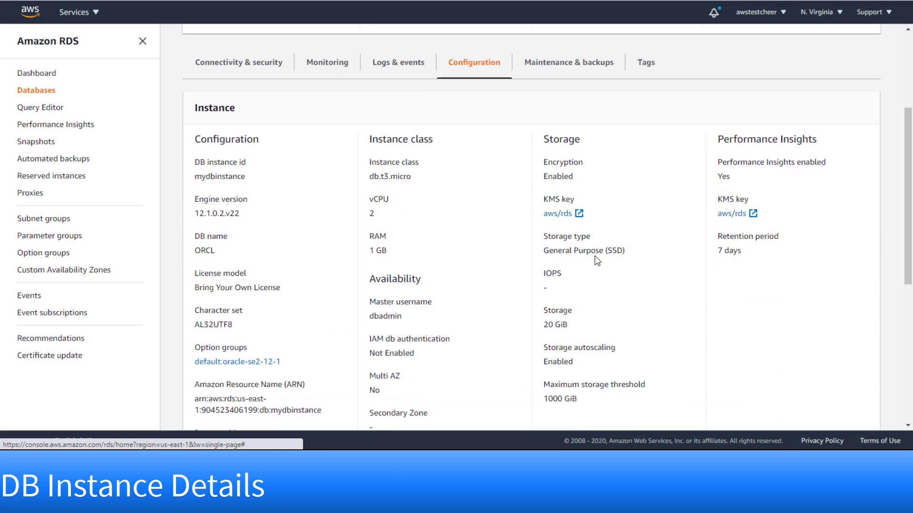
scroll(597, 261, down, 1)
scroll(571, 214, up, 3)
click(549, 180)
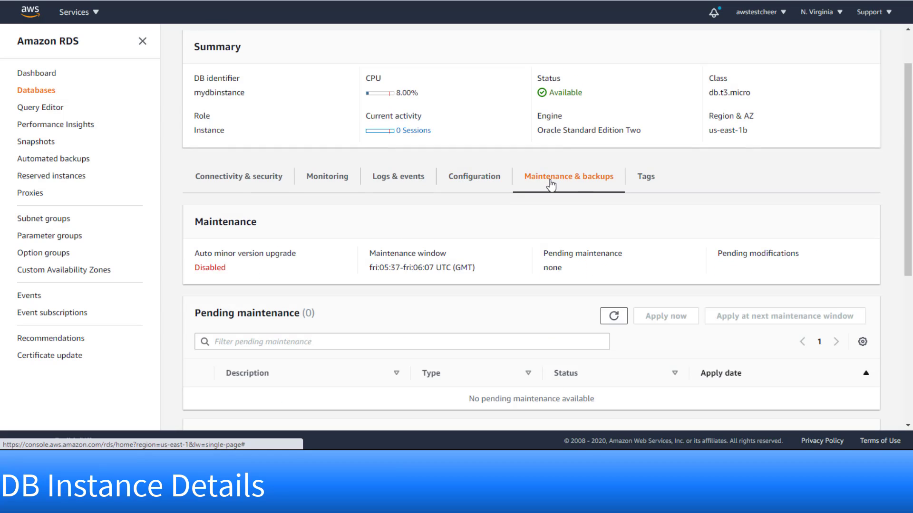
click(283, 184)
scroll(715, 218, down, 2)
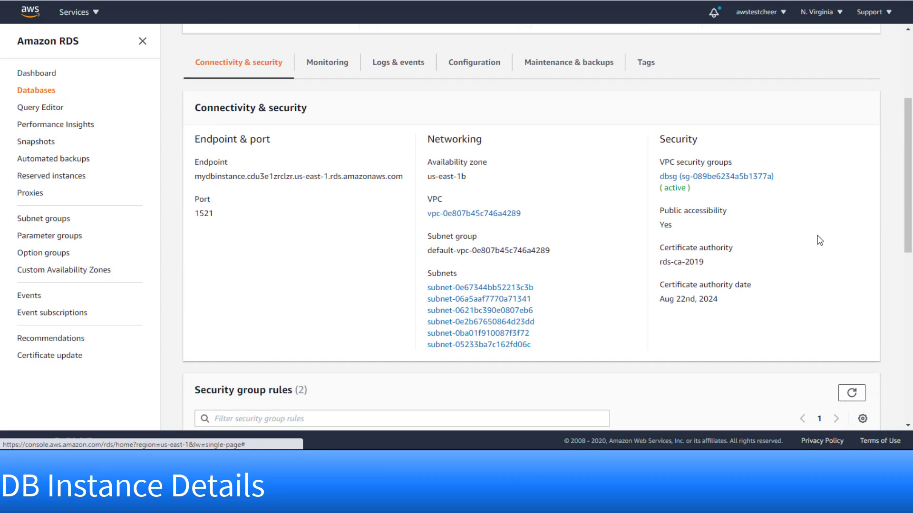
scroll(820, 240, down, 6)
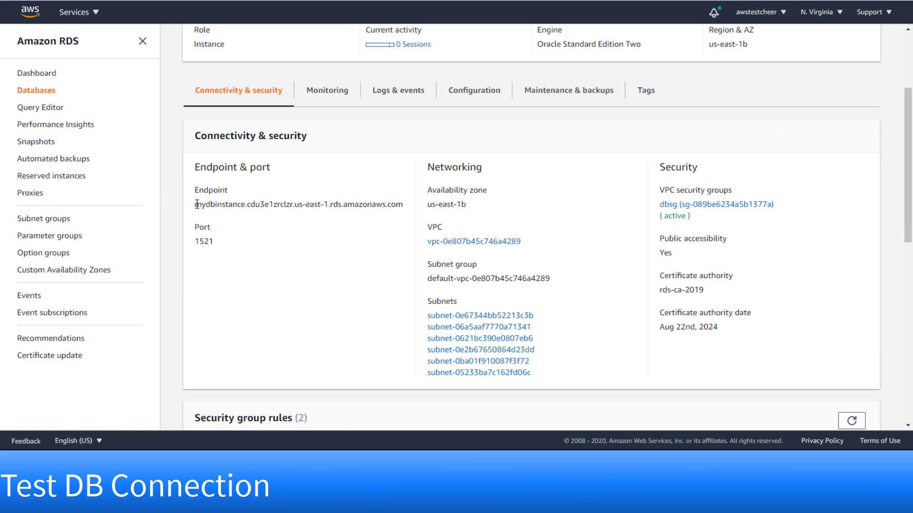
- Select and copy the mydbinstance endpoint address from the Connectivity & security panel
drag(196, 204, 393, 203)
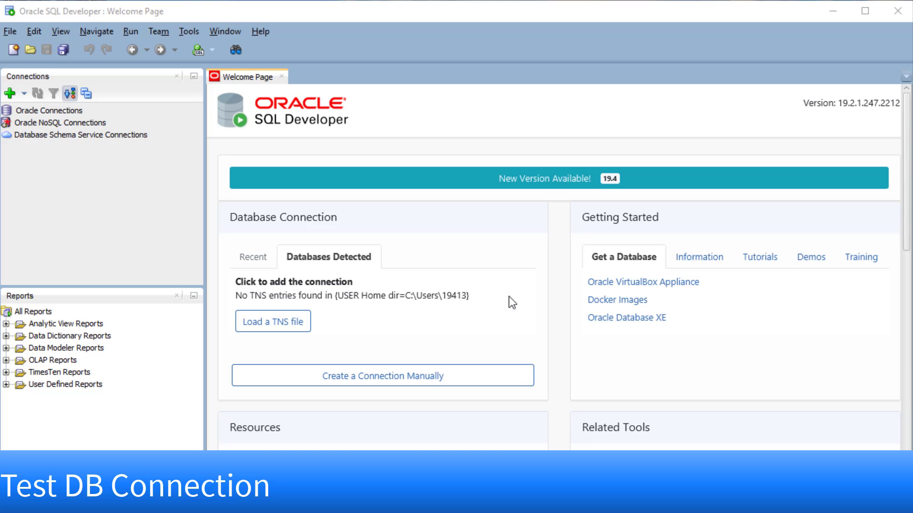
- Start a new Oracle connection named myoracle with username dbadmin and the database password
click(44, 110)
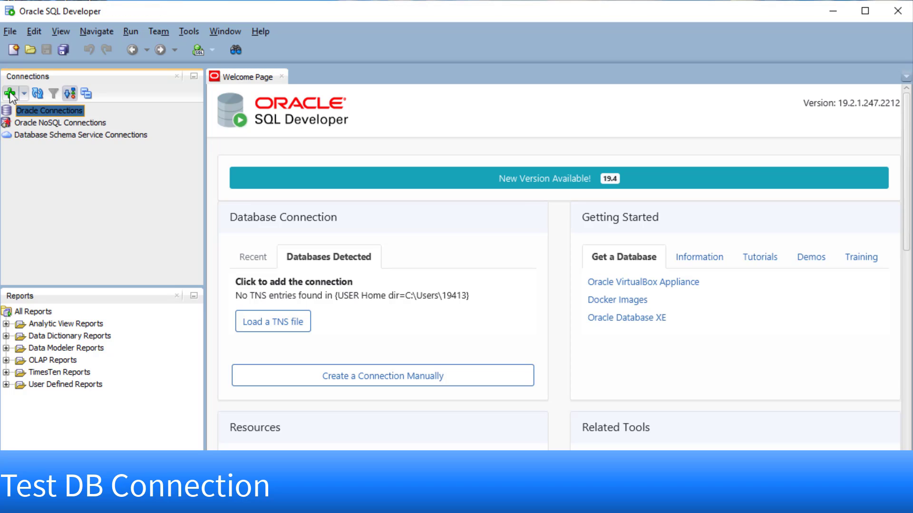
click(9, 93)
click(447, 118)
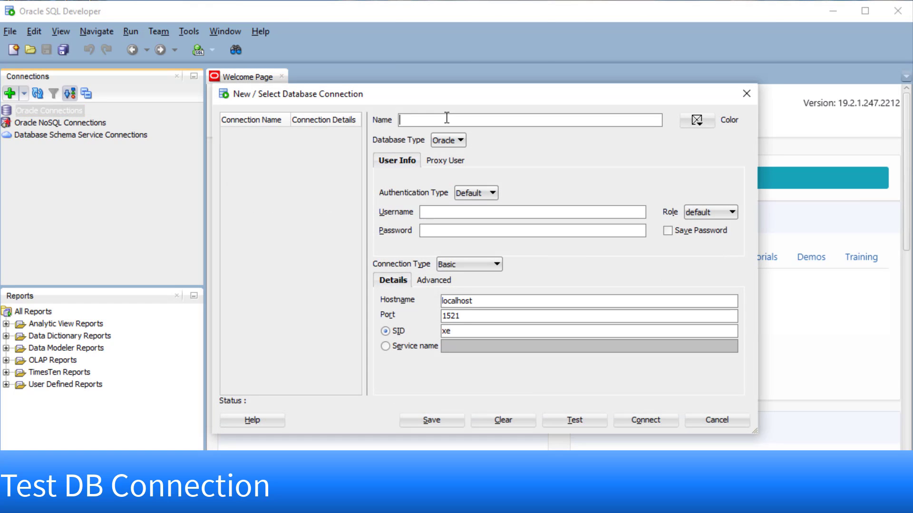
text(myoracle)
click(452, 213)
click(448, 233)
click(448, 216)
text(dbadmin)
key(Tab)
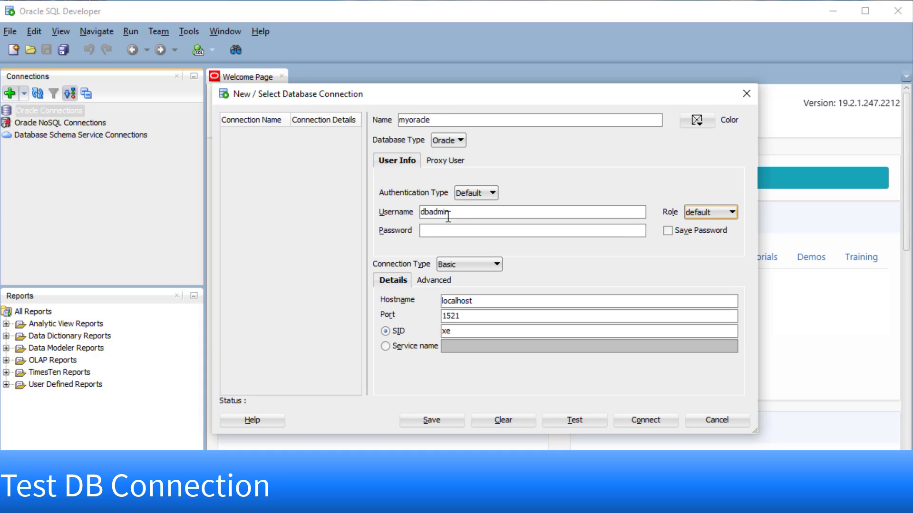
click(490, 233)
text(12341234)
- Set the hostname to the pasted RDS endpoint and the SID to ORCL, then connect
drag(476, 300, 432, 304)
text(mydbinstance.cdu3e1zrclzr.us-east-1.rds.amazonaws.com)
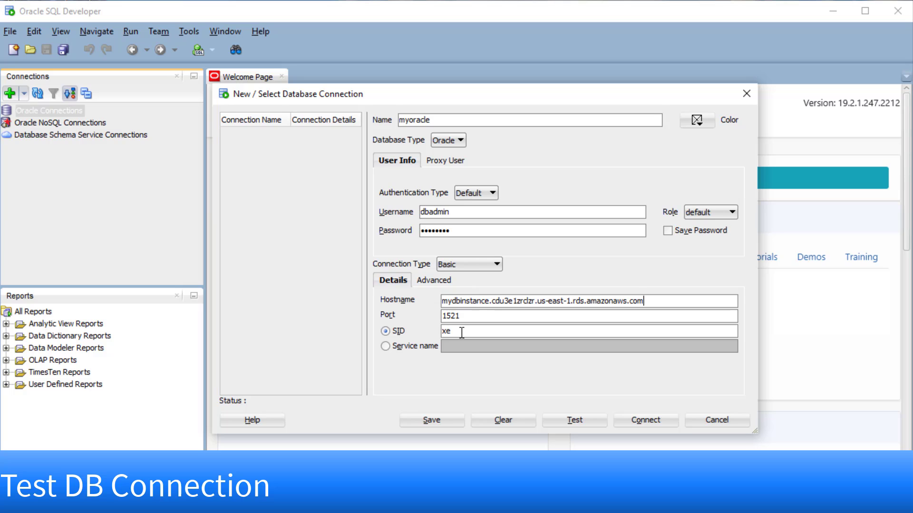
click(464, 332)
key(BackSpace)
key(BackSpace)
text(ORCL)
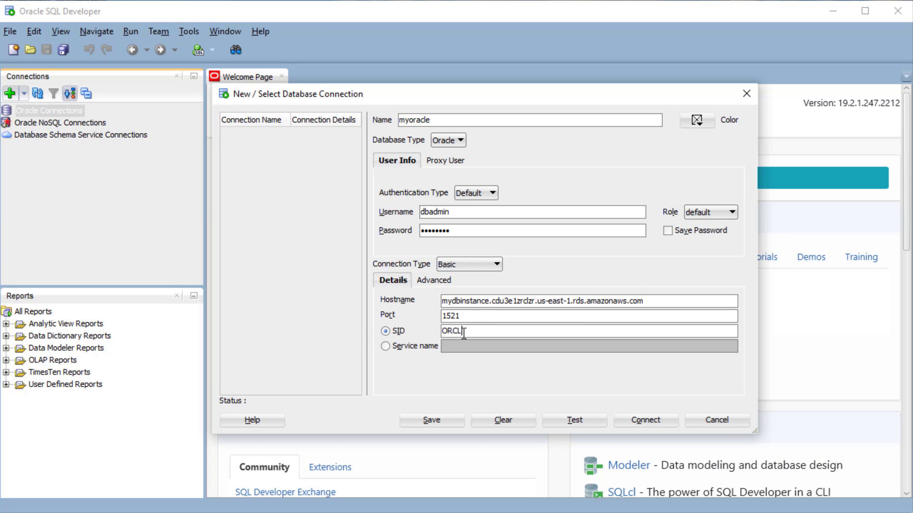
click(646, 421)
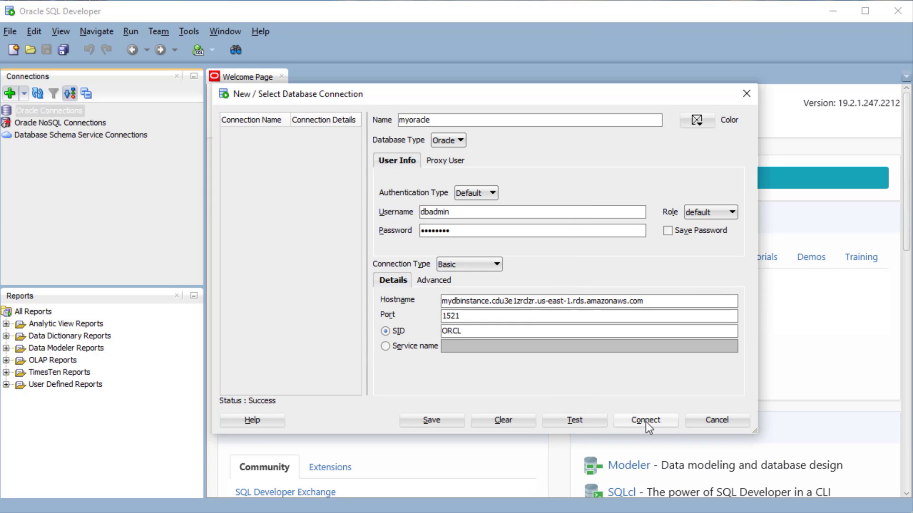
- Log in to myoracle, run the schema script, and refresh Tables to list the new tables
text(****)
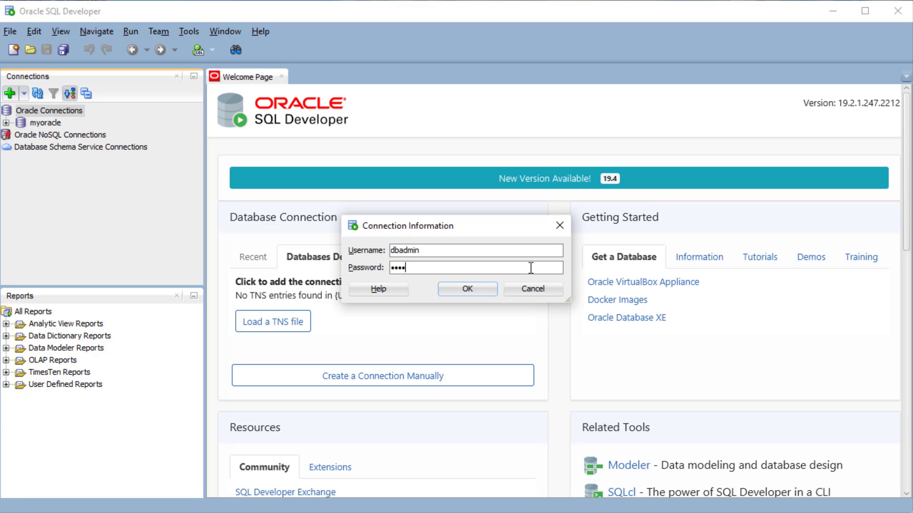
key(Return)
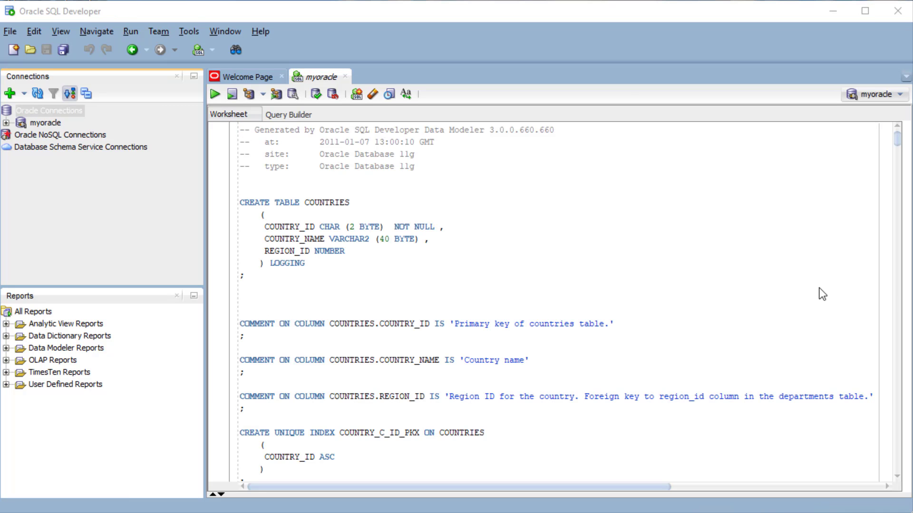
click(6, 123)
click(53, 121)
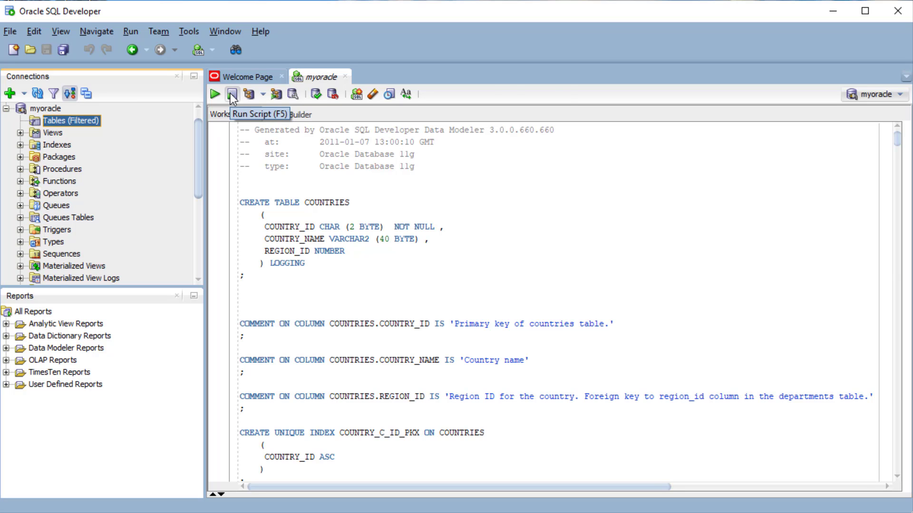
click(245, 94)
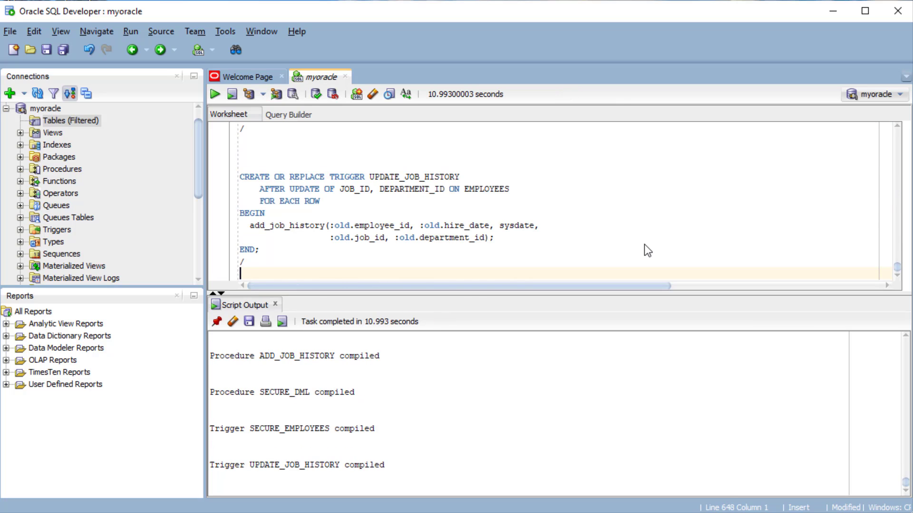
click(36, 94)
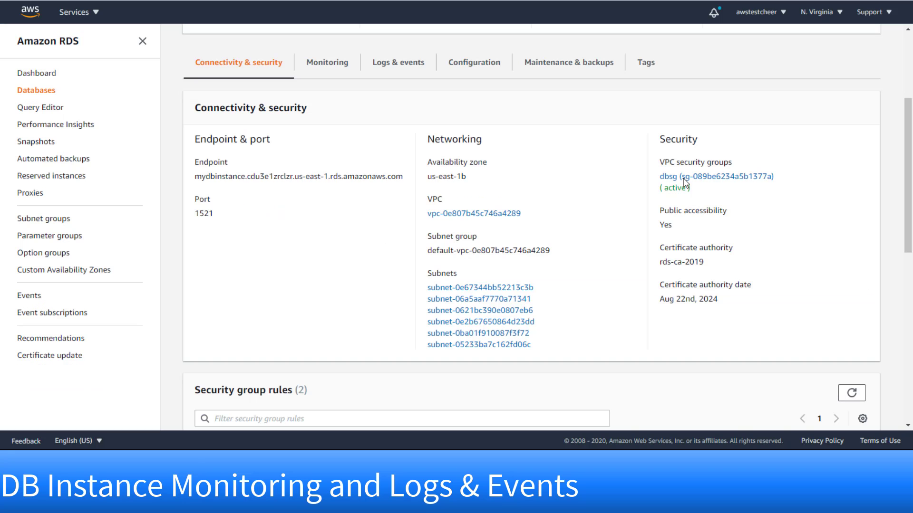
- Open mydbinstance's monitoring view and scroll through its CloudWatch alarms and recent events
click(328, 70)
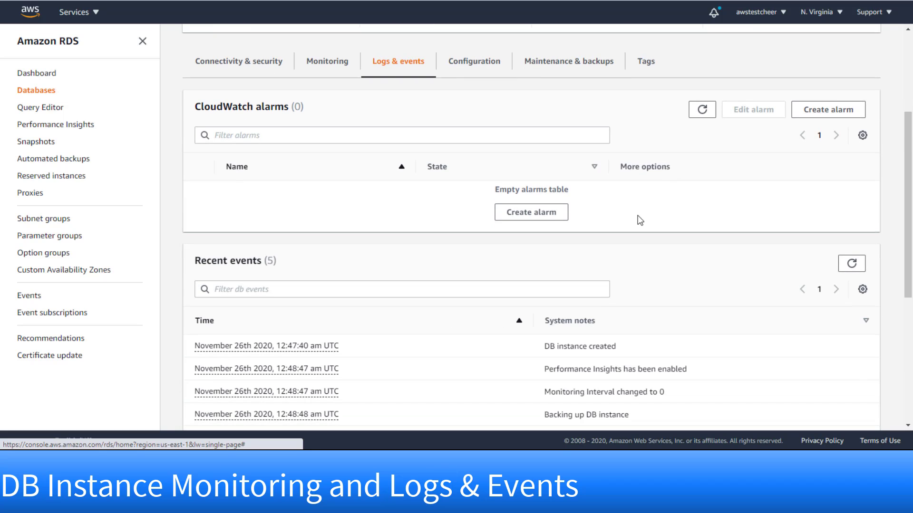
scroll(641, 215, down, 3)
scroll(641, 216, down, 1)
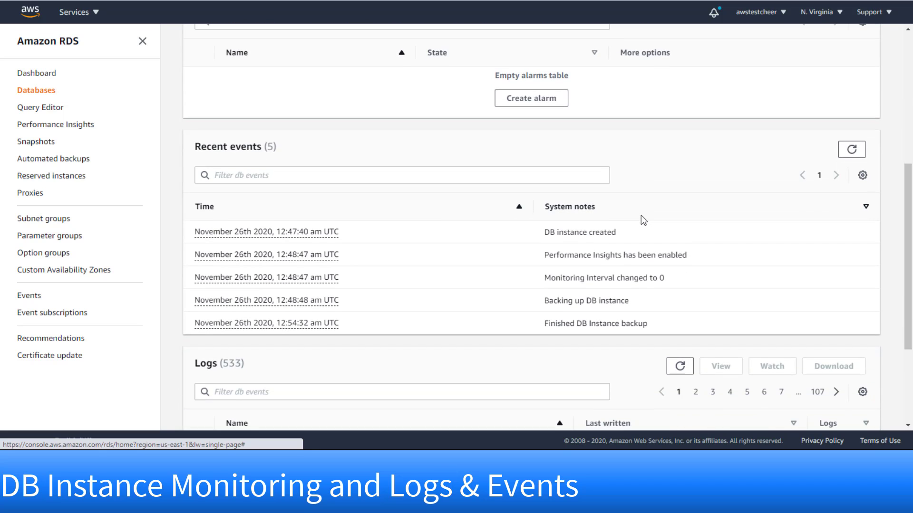
scroll(641, 219, up, 1)
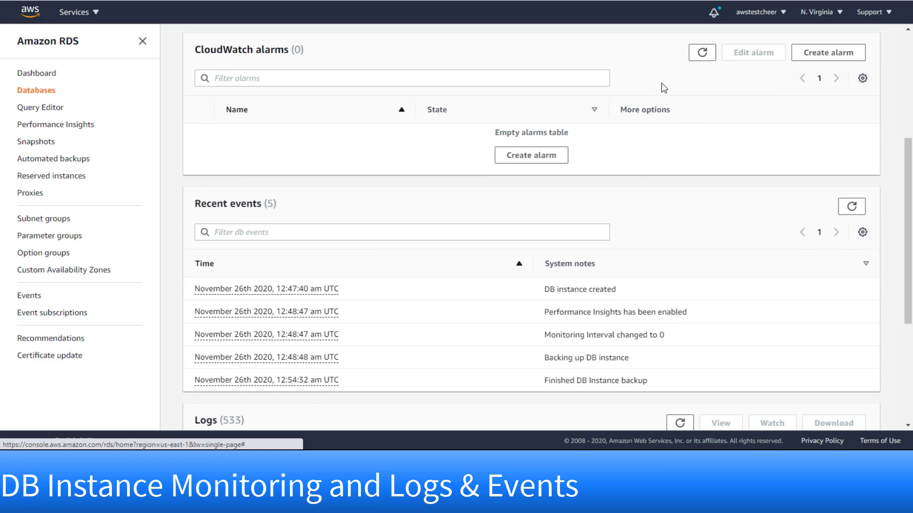
- Delete mydbinstance without retained backups, acknowledging and confirming with 'delete me'
click(39, 89)
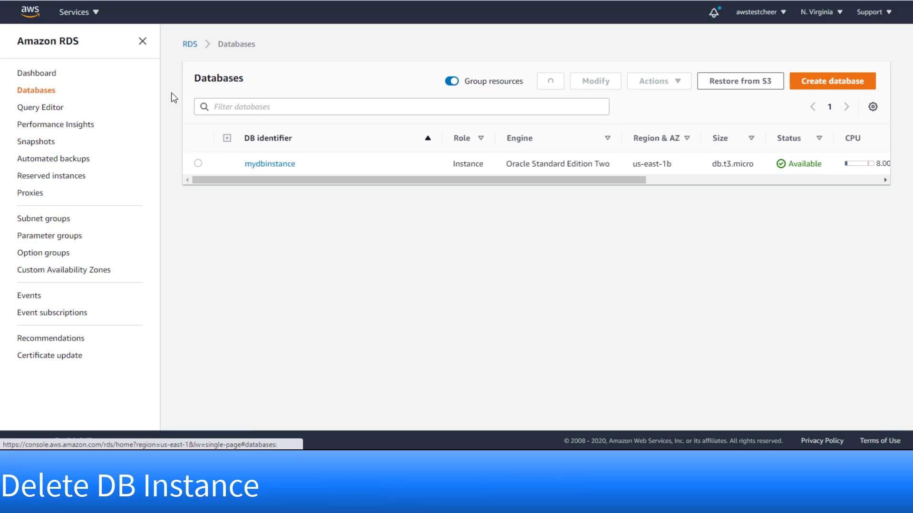
click(237, 172)
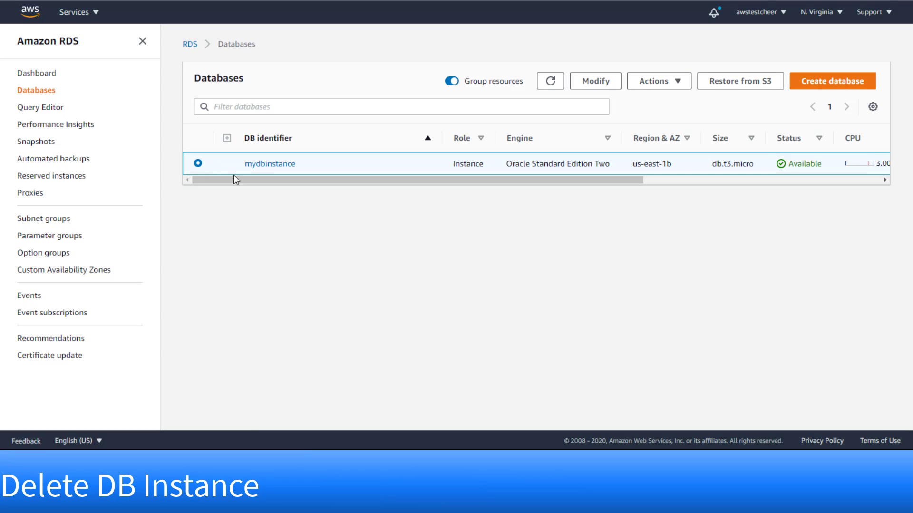
click(678, 81)
click(649, 135)
click(300, 106)
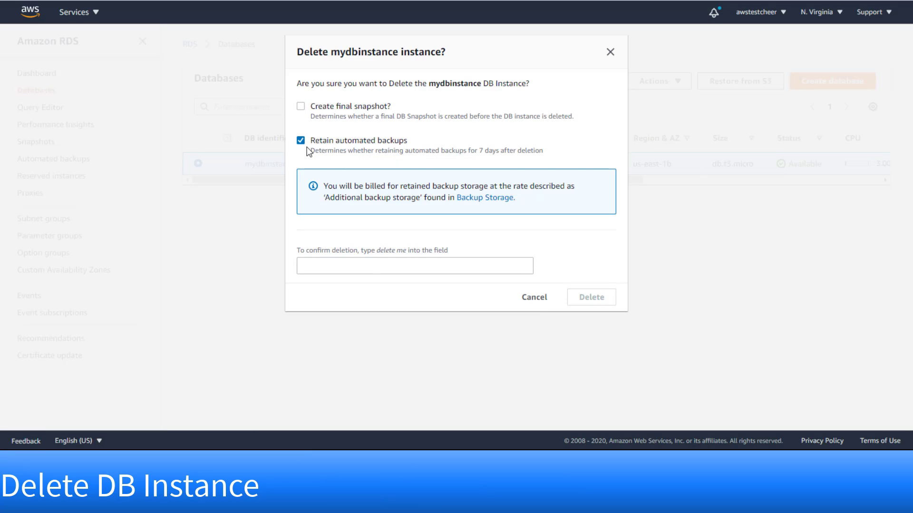
click(300, 140)
click(334, 243)
text(delete me)
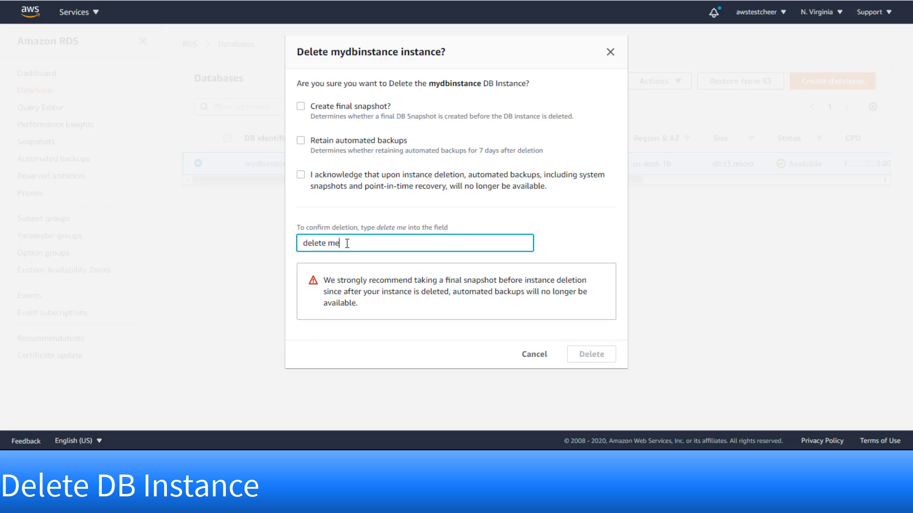
click(301, 174)
click(606, 355)
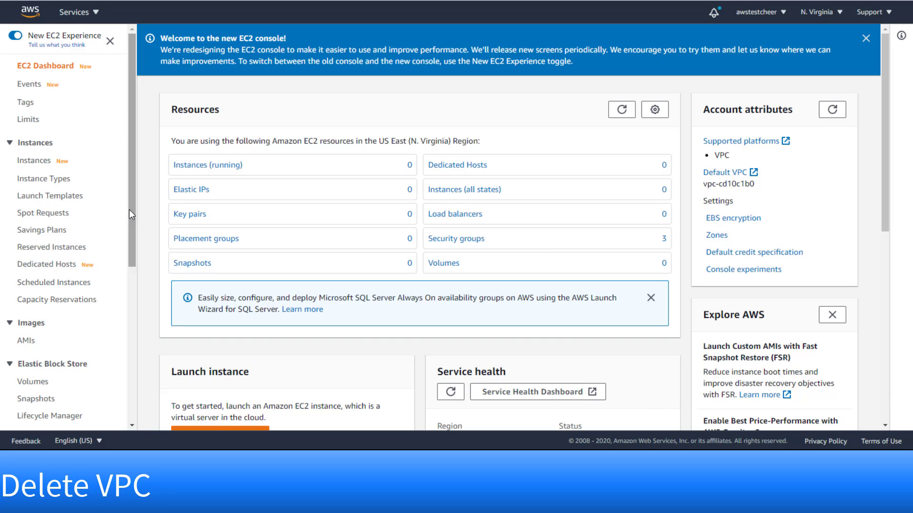
- Go from the dbsg security group to its VPC and delete it, confirming with 'delete'
click(454, 244)
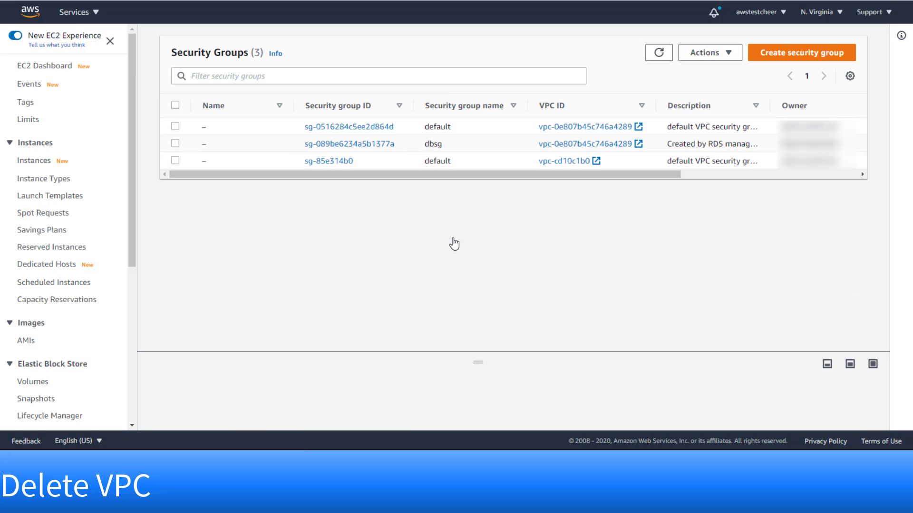
click(567, 143)
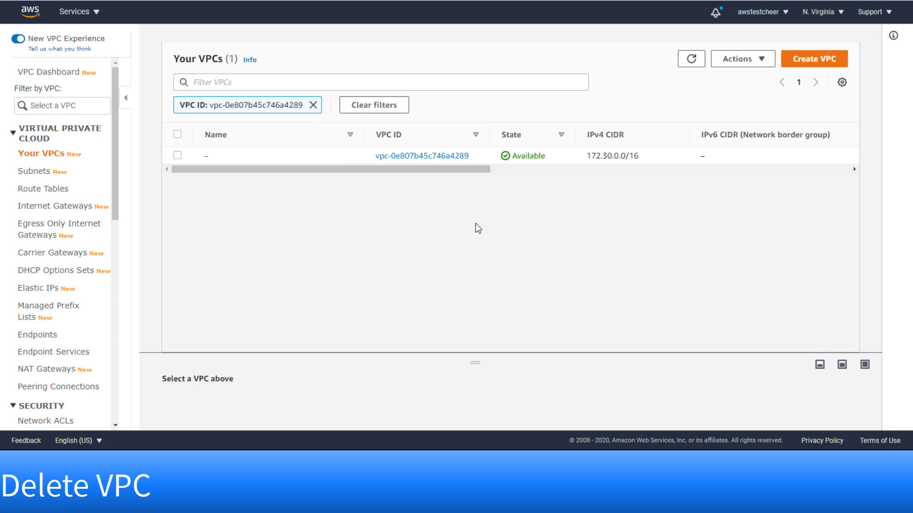
click(177, 155)
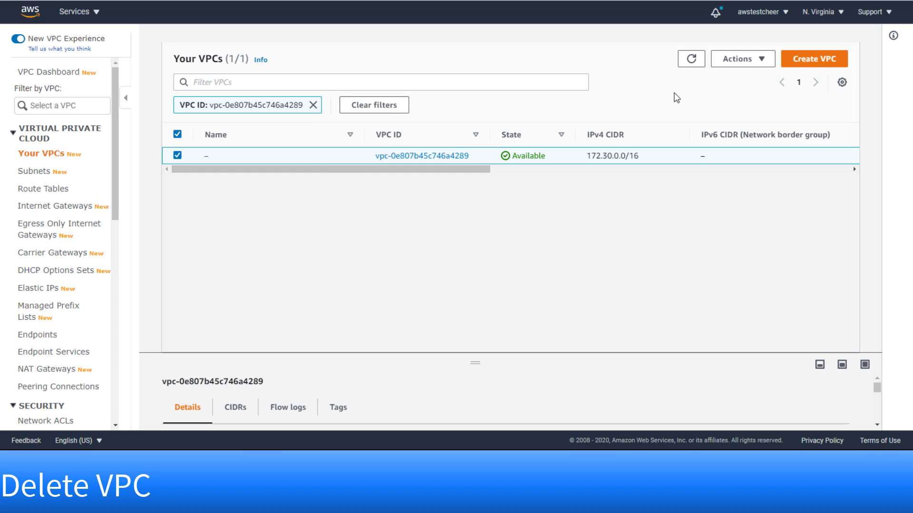
click(764, 60)
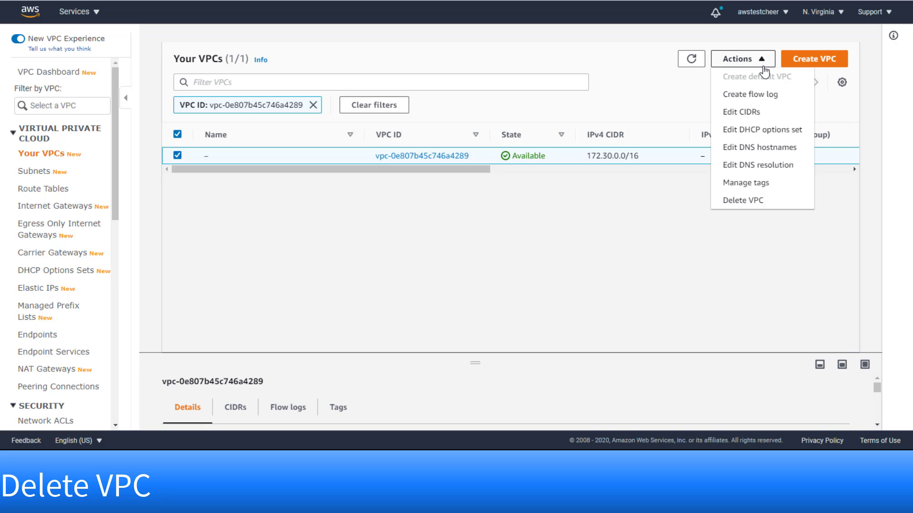
click(752, 201)
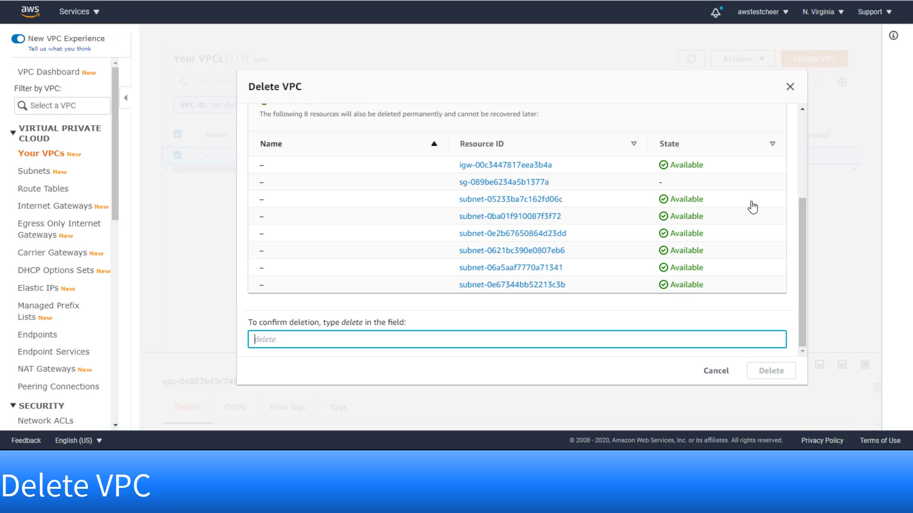
text(delete)
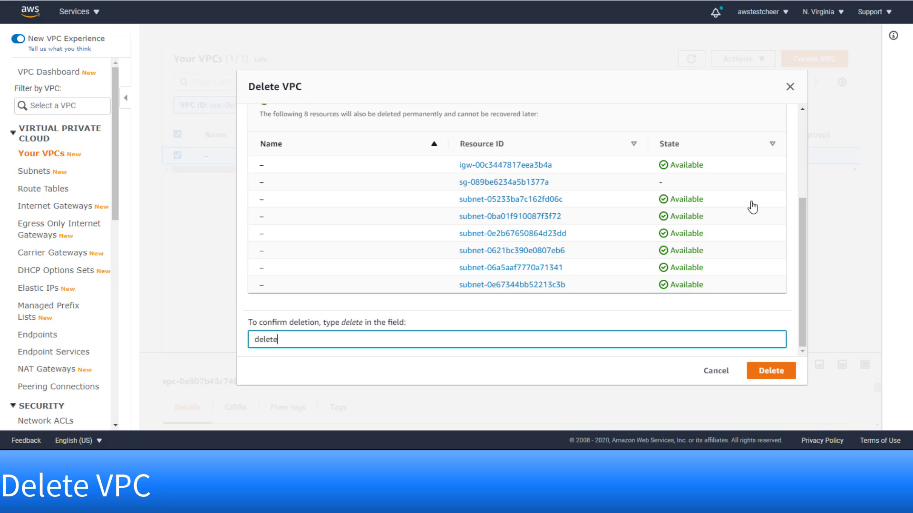
click(771, 371)
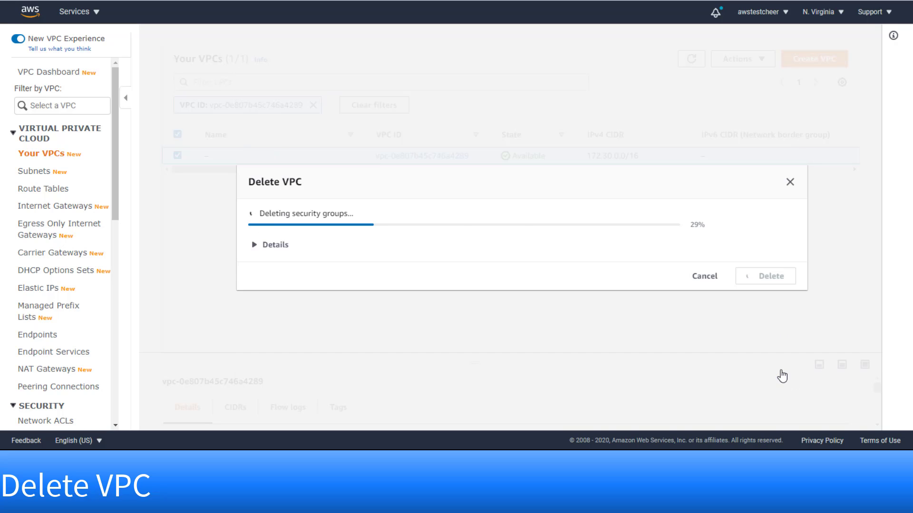